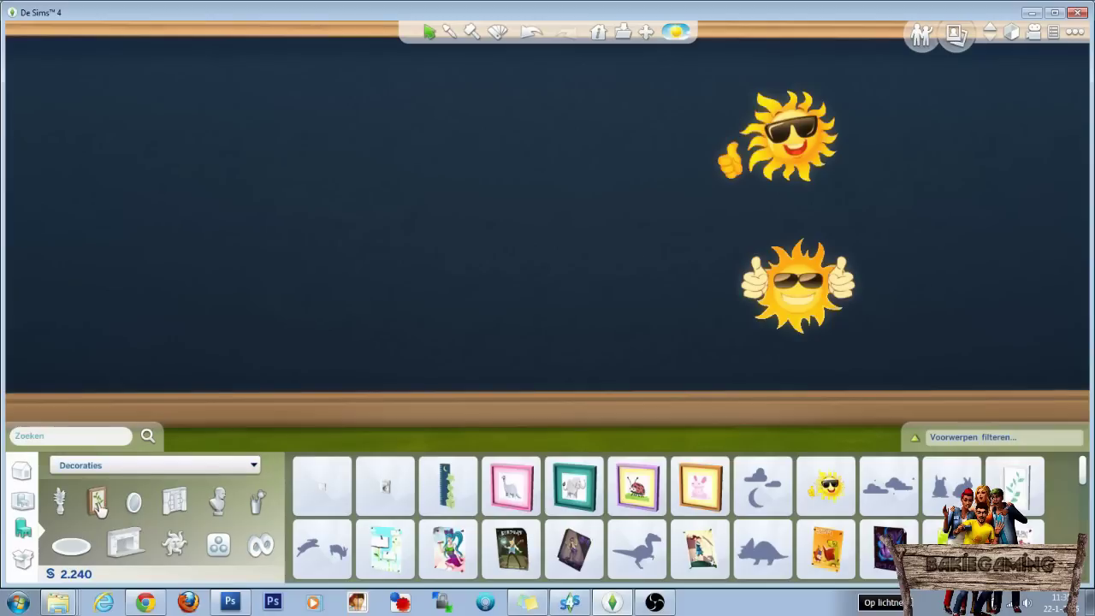
Copy the creator name and start a new object recolor in Sims 4 Studio
mouse_move(828, 487)
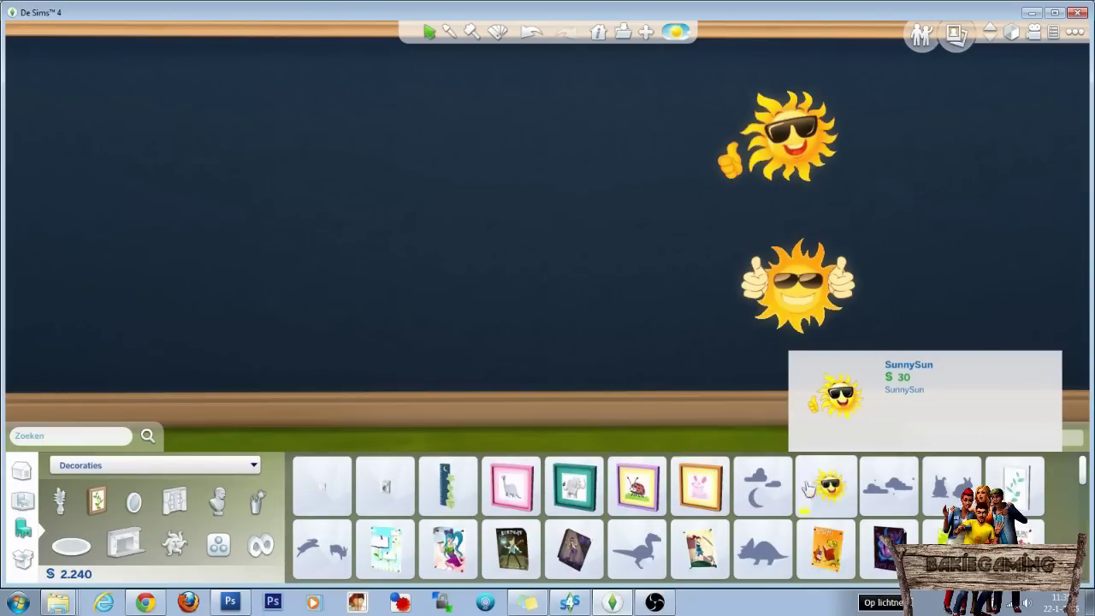
mouse_move(771, 489)
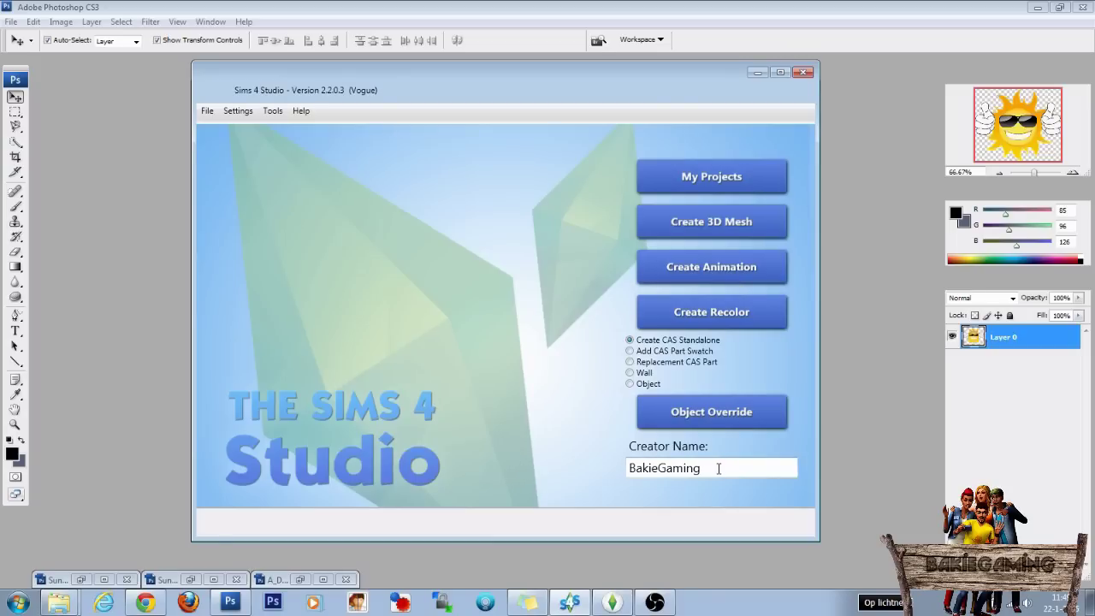
drag(707, 468, 599, 473)
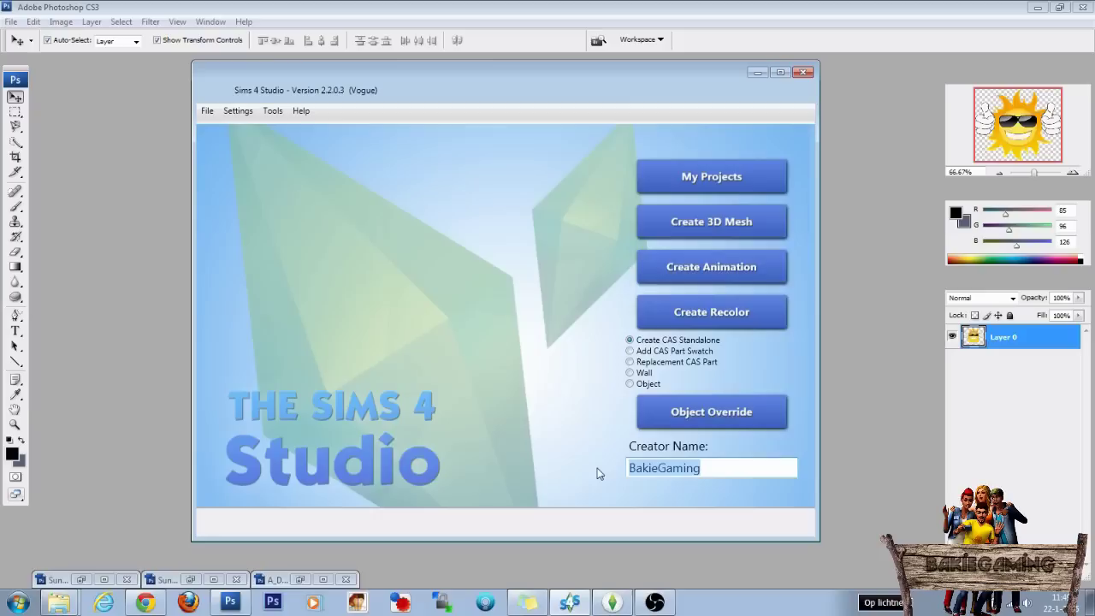
click(631, 385)
click(706, 320)
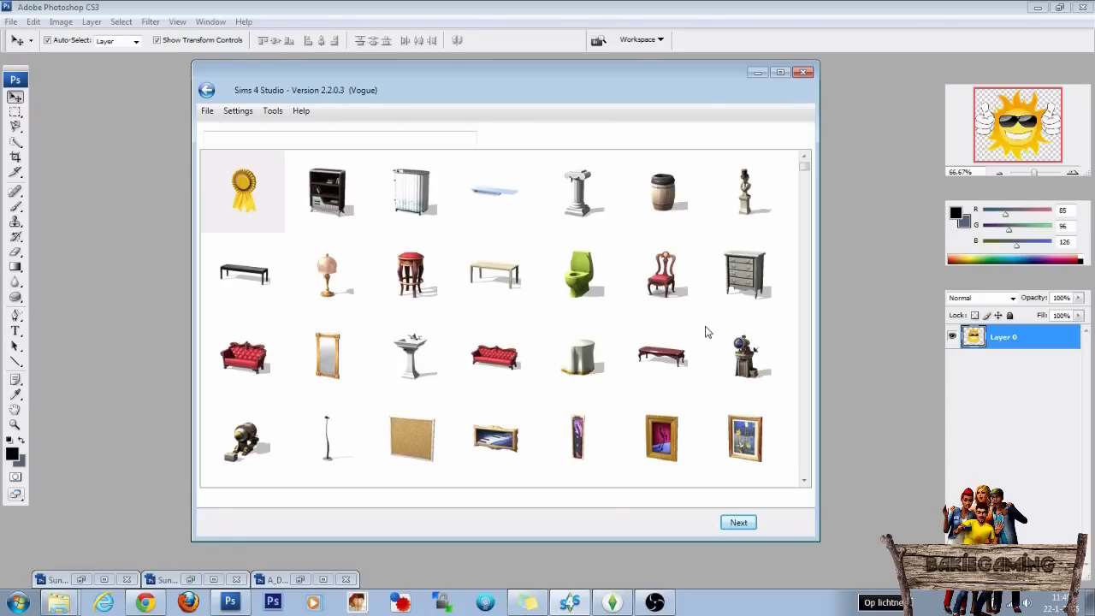
Search 'hemel', clone the cloud-and-moon sticker, and paste in the package name
click(399, 136)
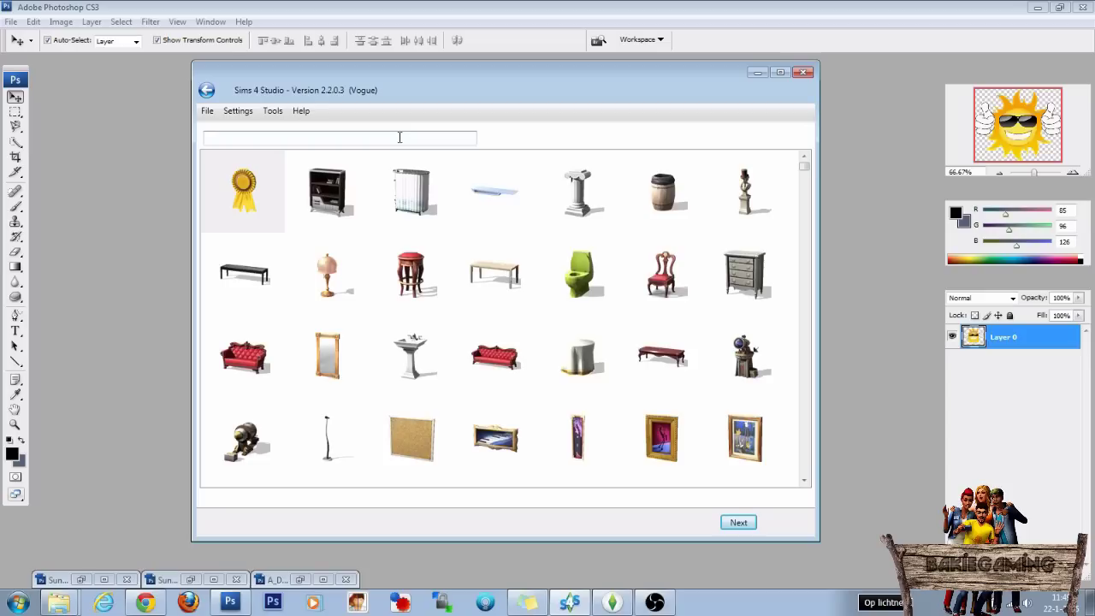
text(heme)
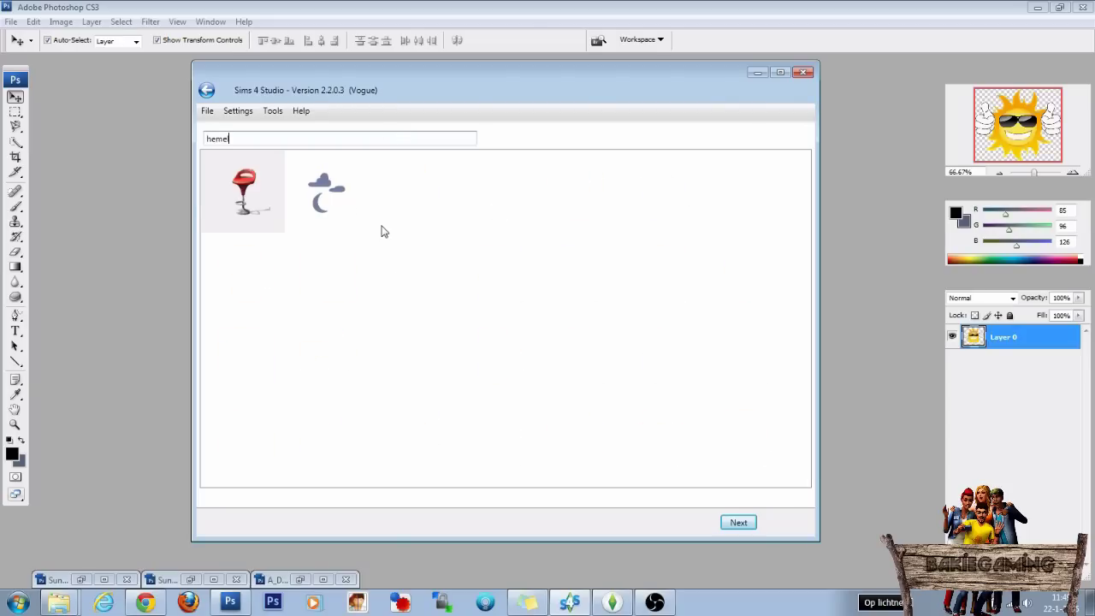
text(l)
click(323, 191)
click(739, 522)
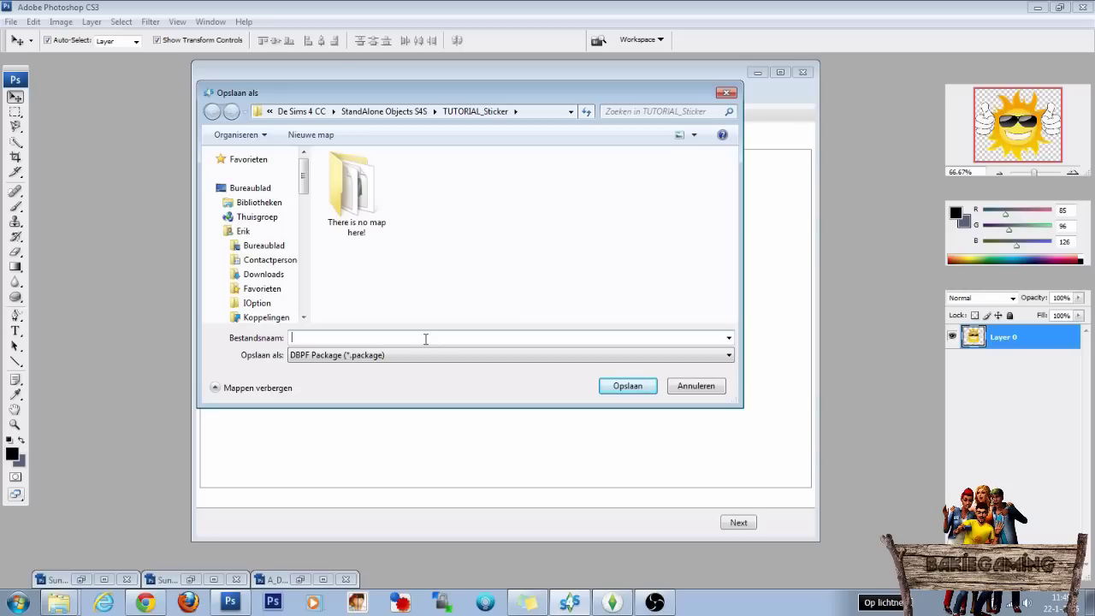
text(BakieGaming_TutorialSticker)
Save the new package and select its HappySun catalog name and description text
click(624, 390)
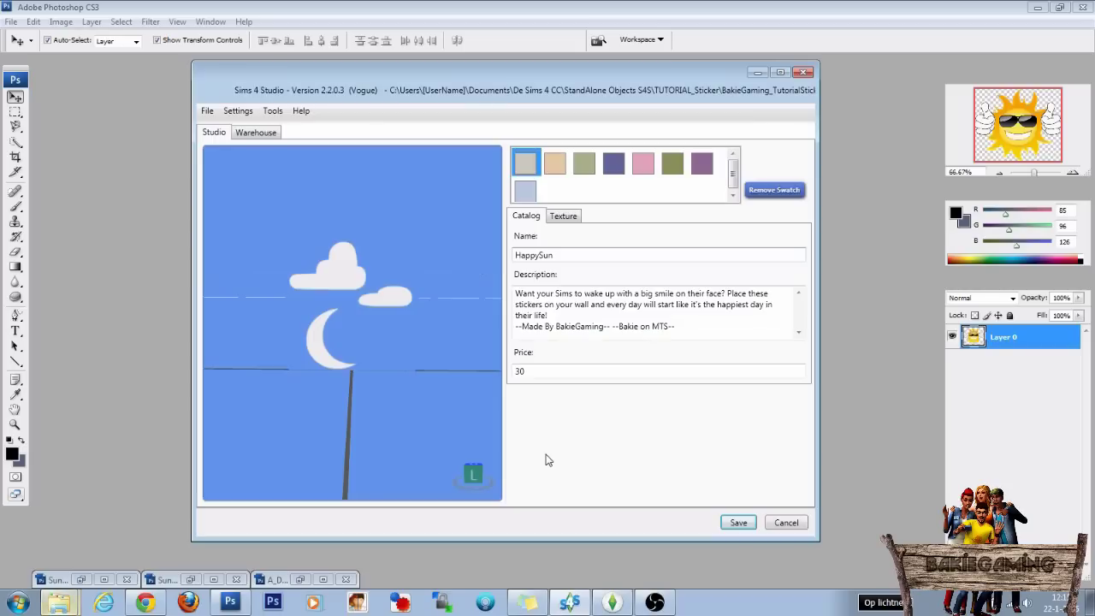
drag(571, 256, 511, 260)
drag(676, 326, 514, 304)
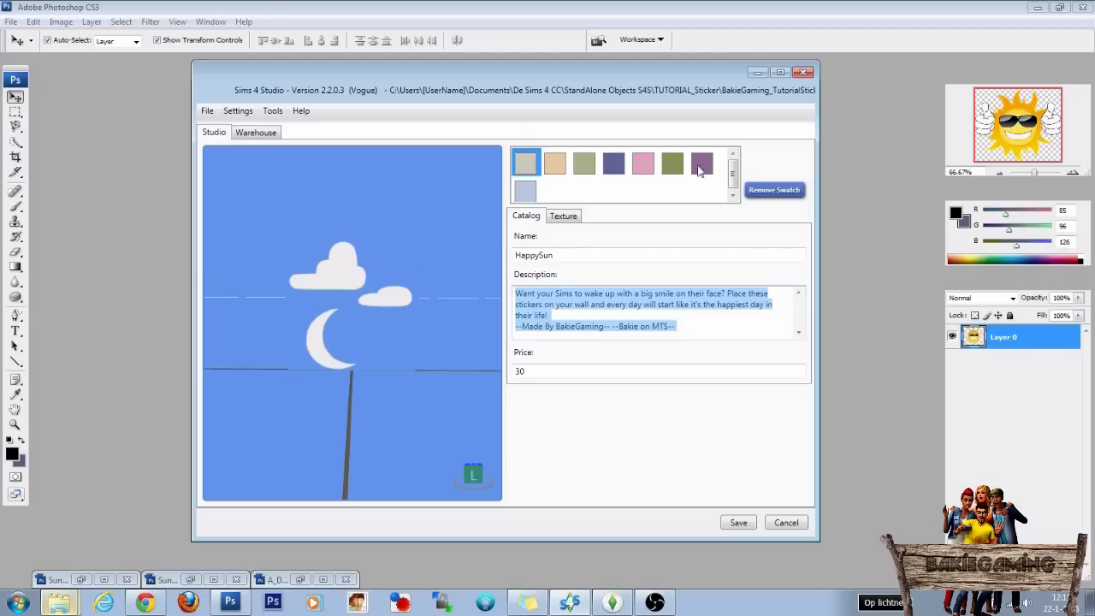
Remove seven colour swatches, including the pink and olive ones, leaving only two
click(776, 192)
click(776, 191)
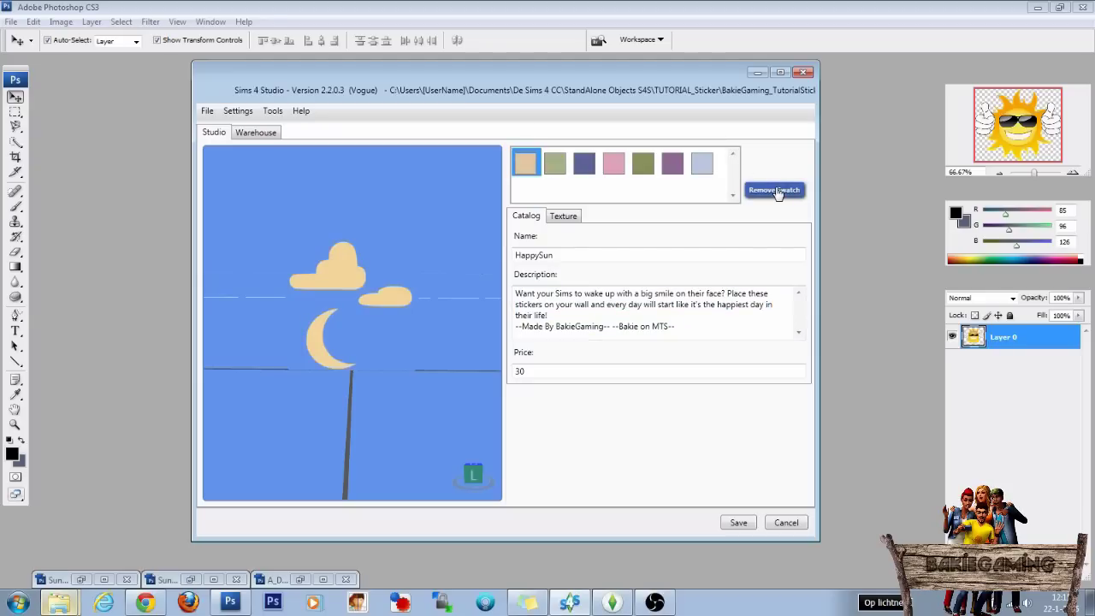
click(776, 191)
click(776, 190)
click(777, 191)
click(777, 191)
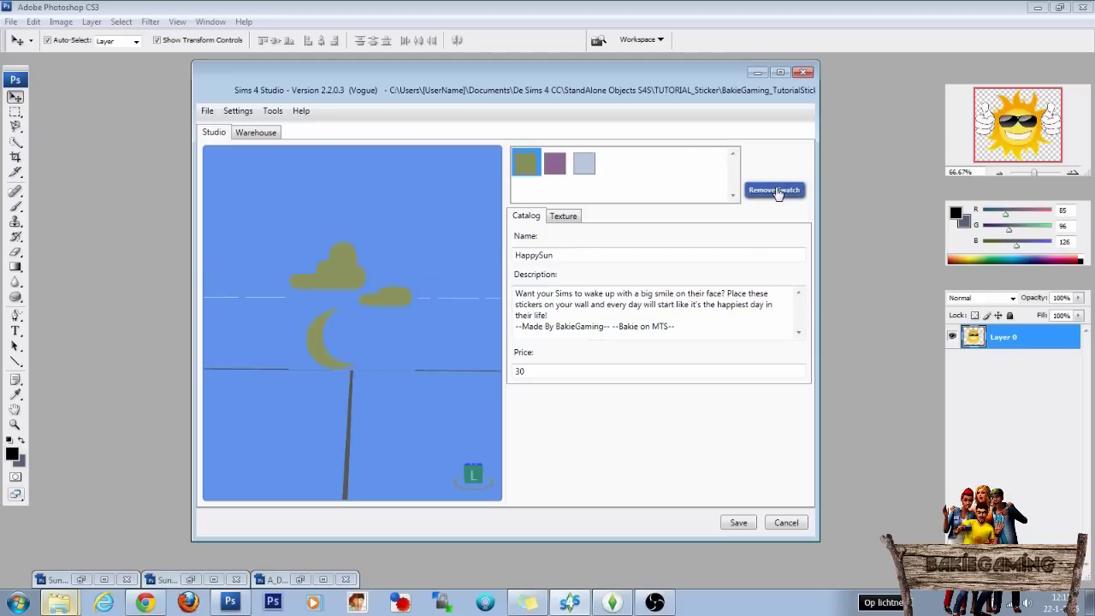
click(777, 191)
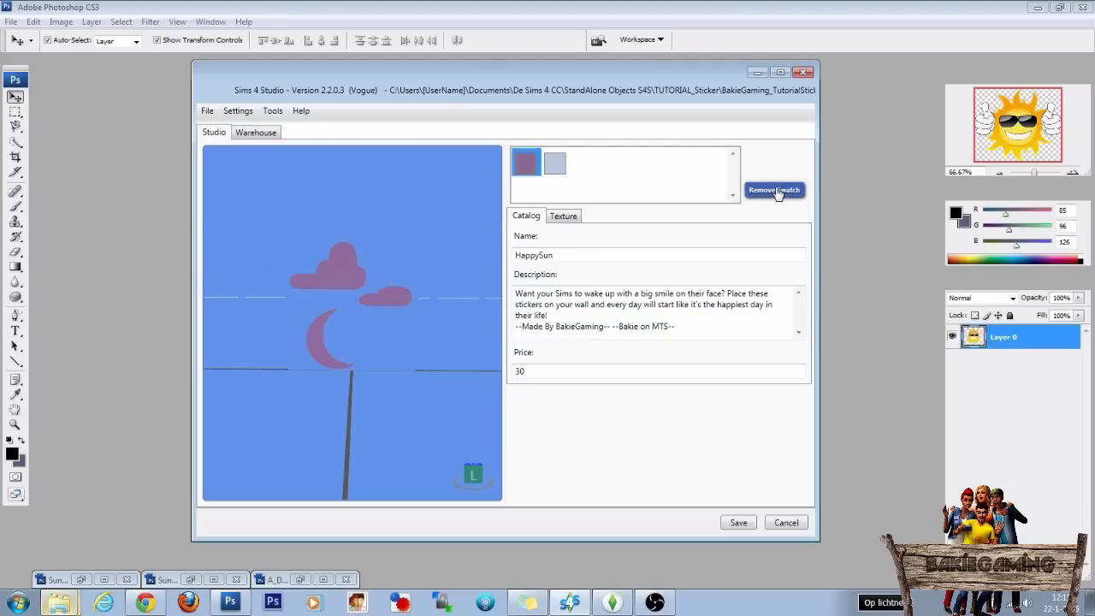
Export the sticker's texture as moon.dds
click(565, 217)
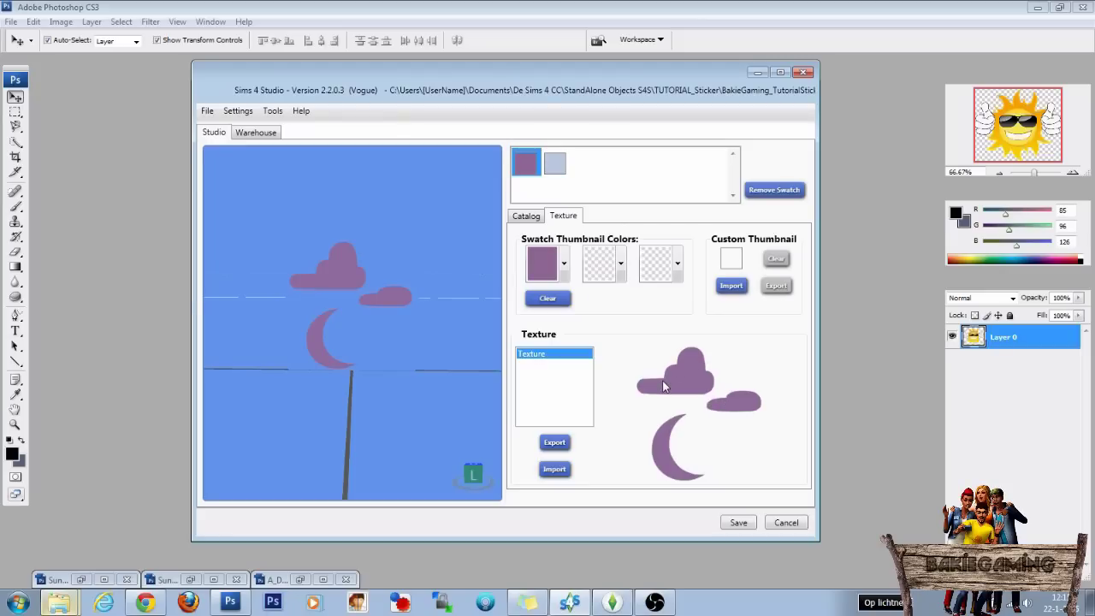
click(553, 443)
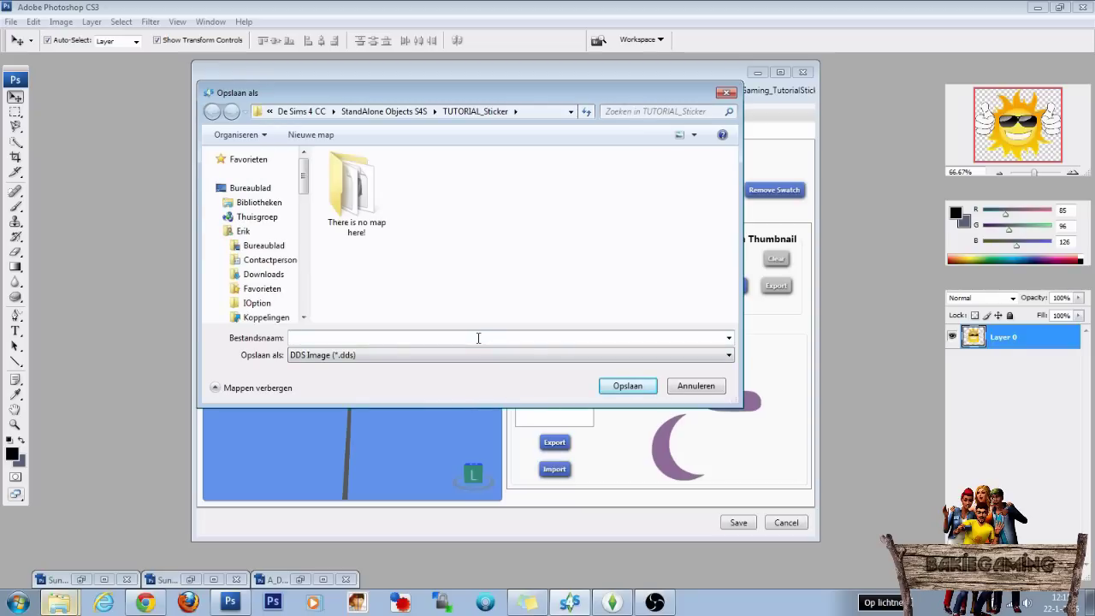
text(mon)
text(on)
click(621, 391)
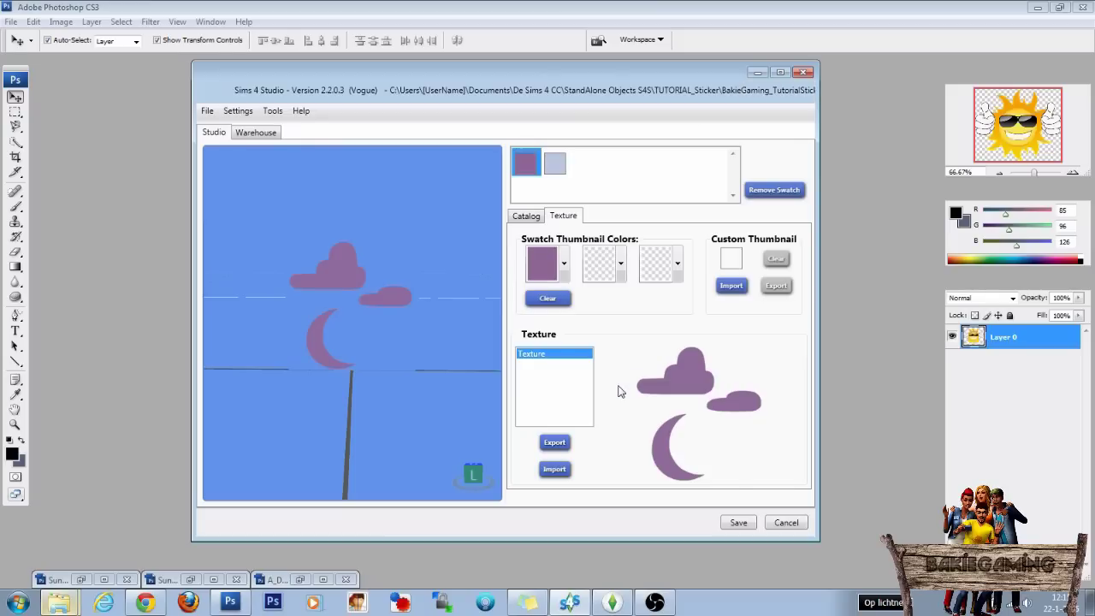
Open moon.dds in Photoshop, accepting the default DDS import settings
key(alt+Tab)
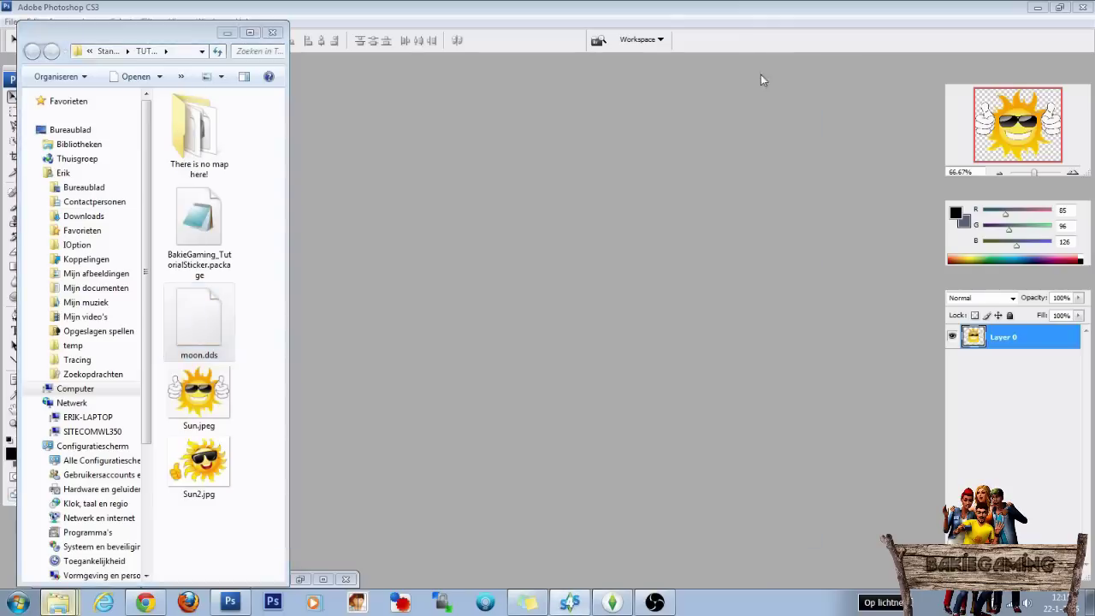
click(758, 73)
double_click(196, 318)
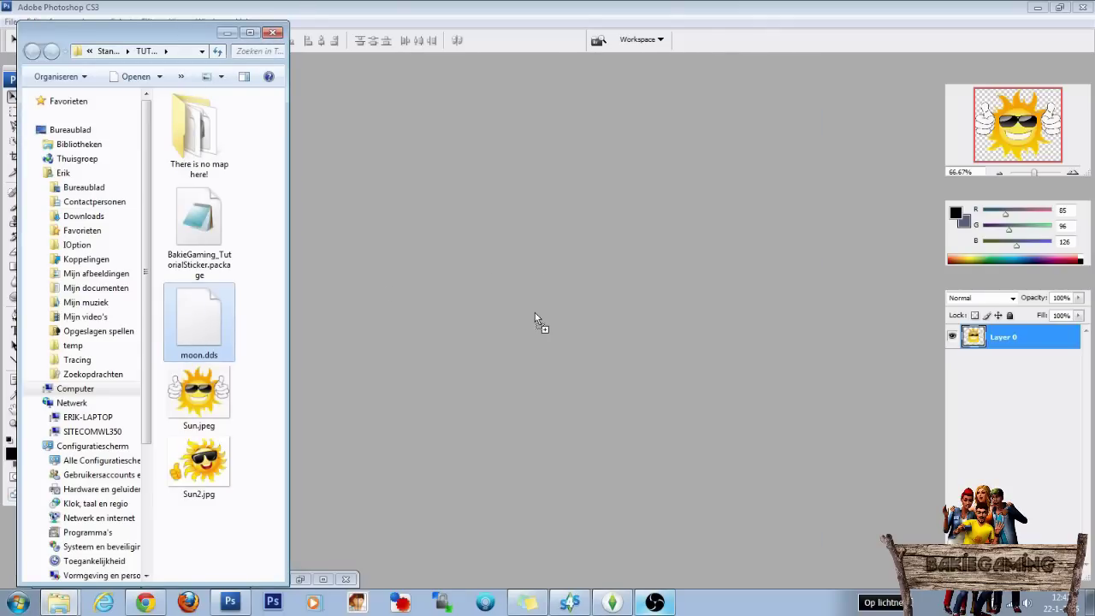
click(596, 308)
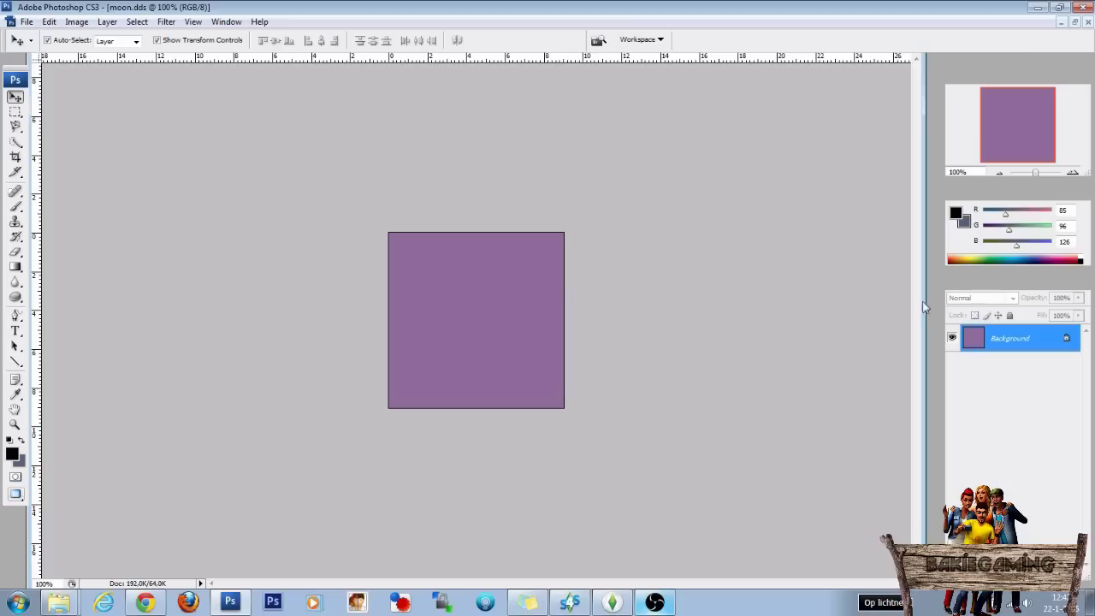
Inspect the Alpha 1 mask in the Channels panel, then delete the Alpha 1 channel
click(1005, 283)
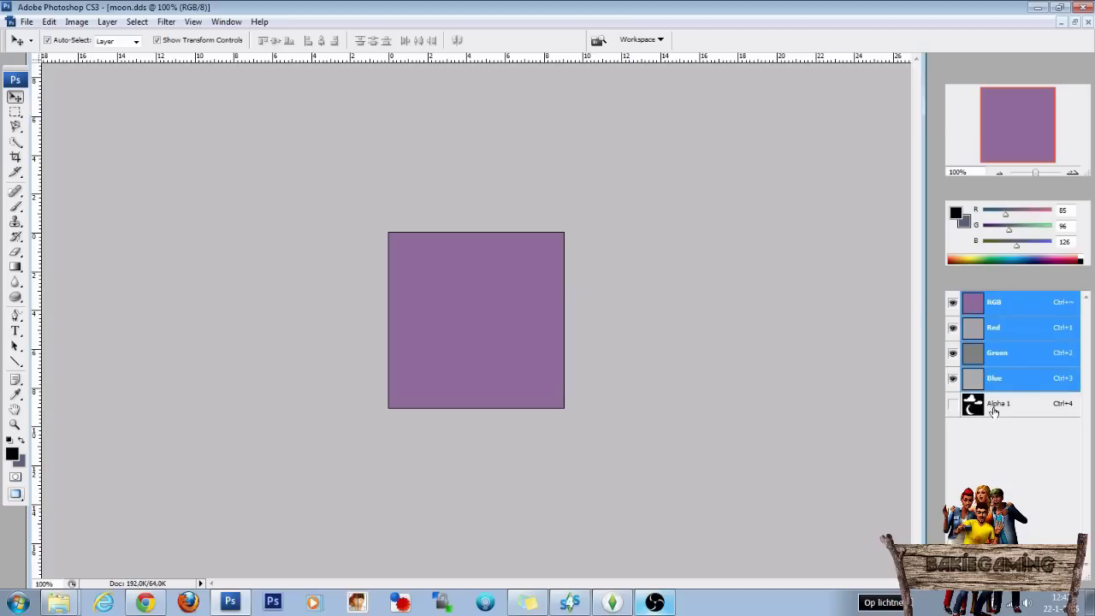
click(953, 405)
click(953, 303)
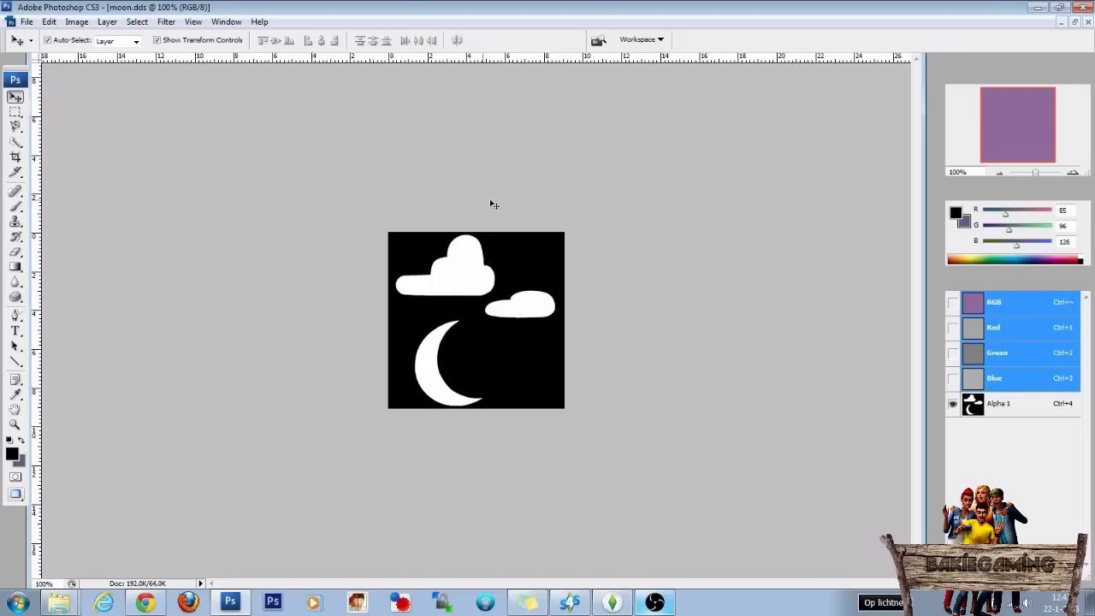
click(997, 409)
click(1055, 540)
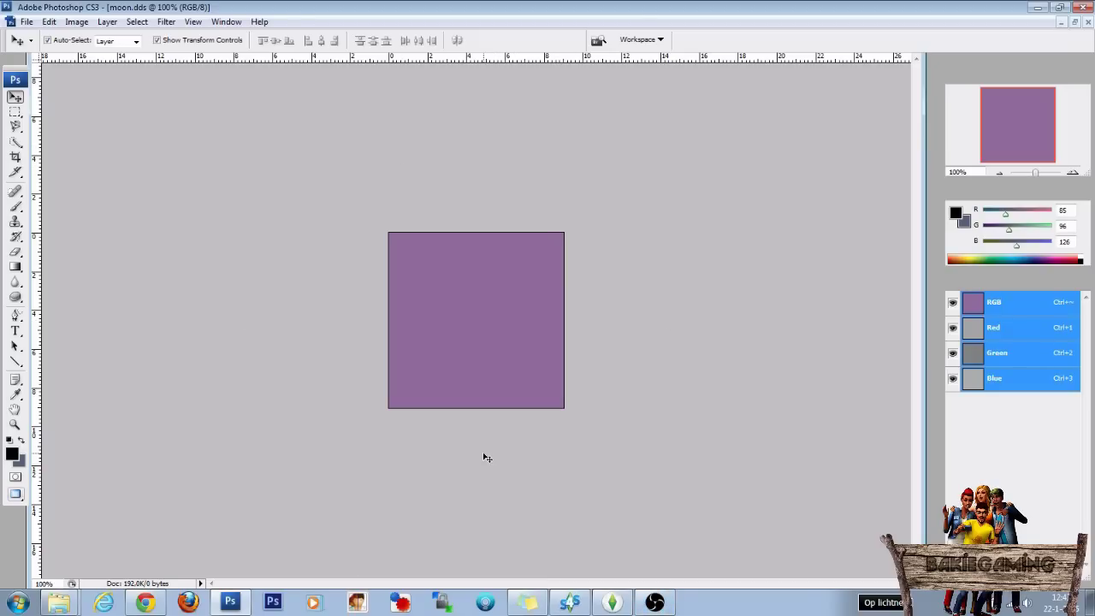
key(alt+Tab)
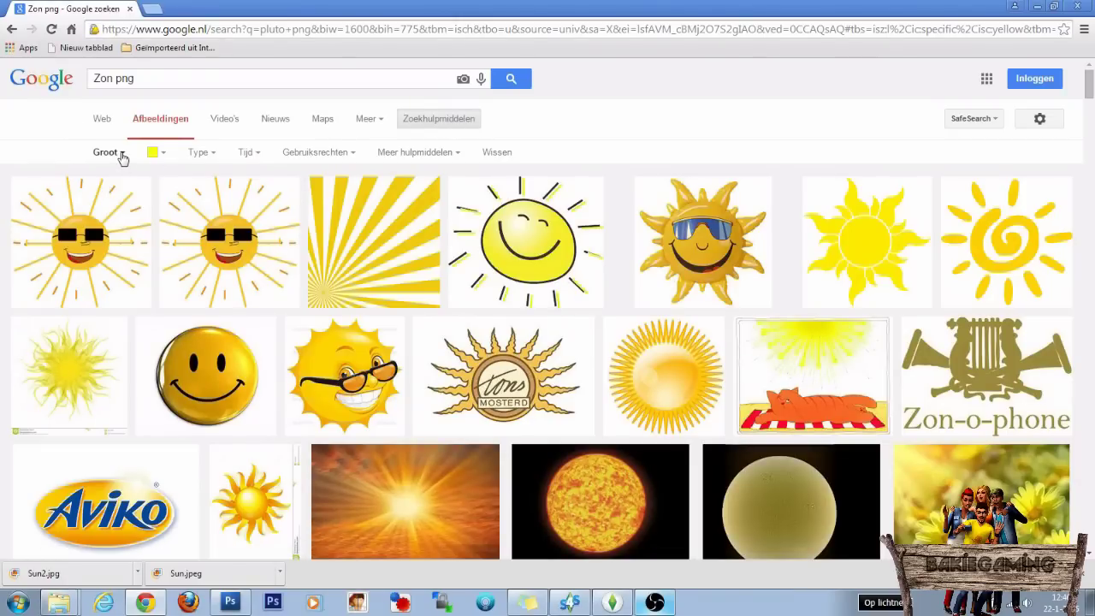
Filter the Zon png results by size and colour, then preview the thumbs-up sunglasses sun
click(121, 154)
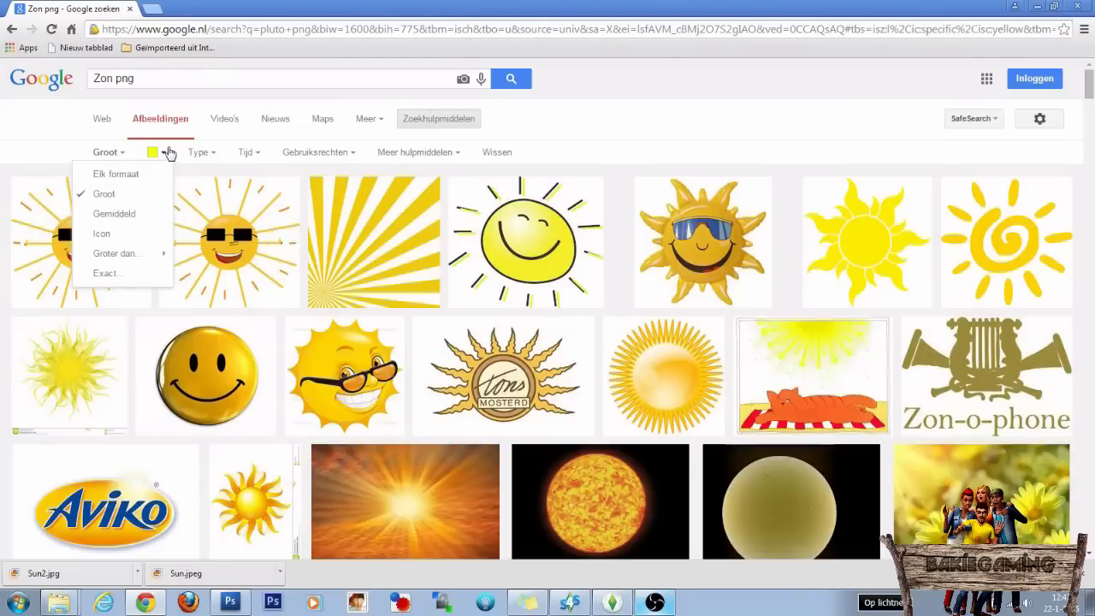
click(160, 153)
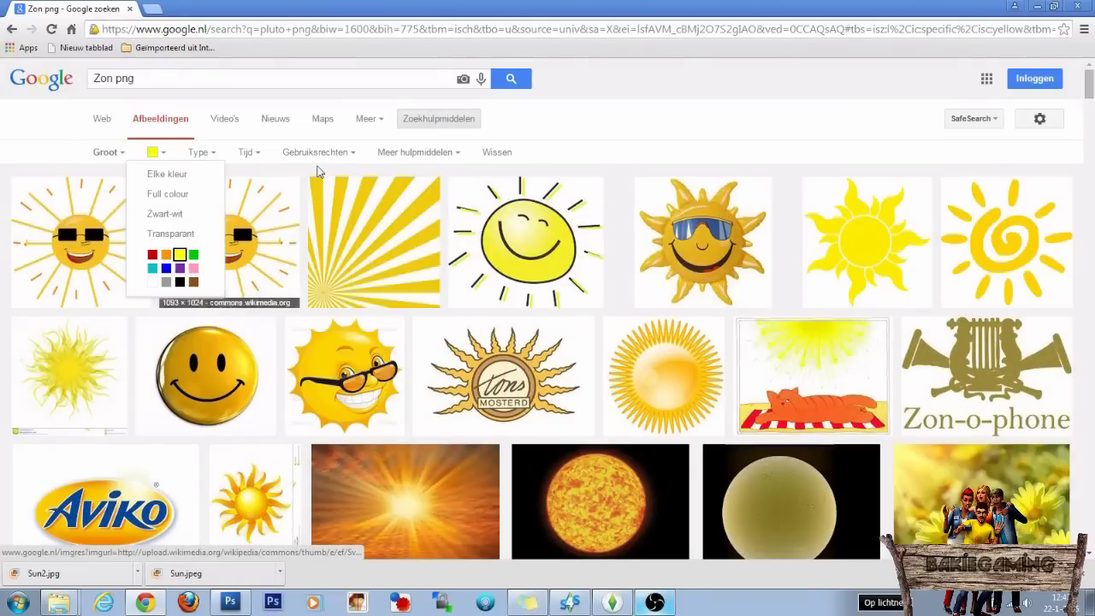
click(540, 162)
scroll(741, 365, down, 1)
scroll(738, 365, down, 3)
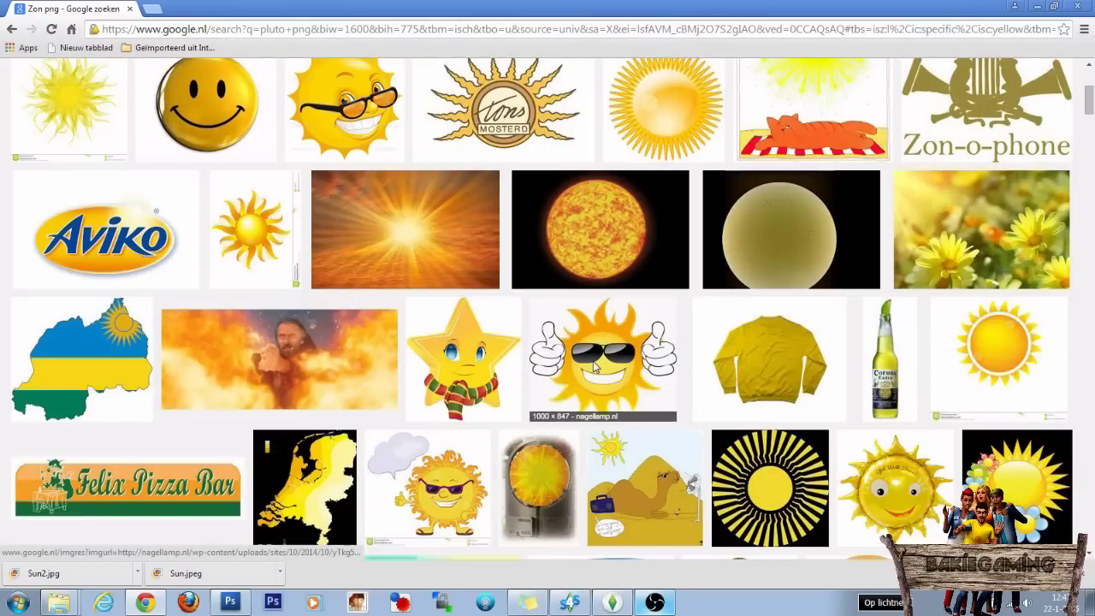
click(597, 366)
click(821, 383)
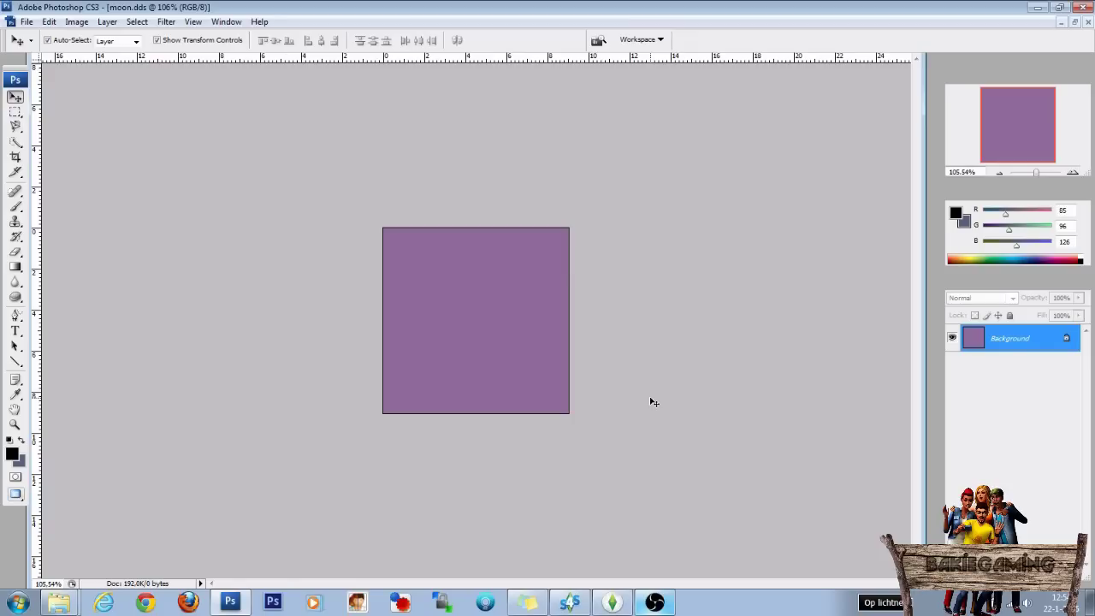
Float moon.dds and bring the Sun2.jpg document forward
click(1075, 23)
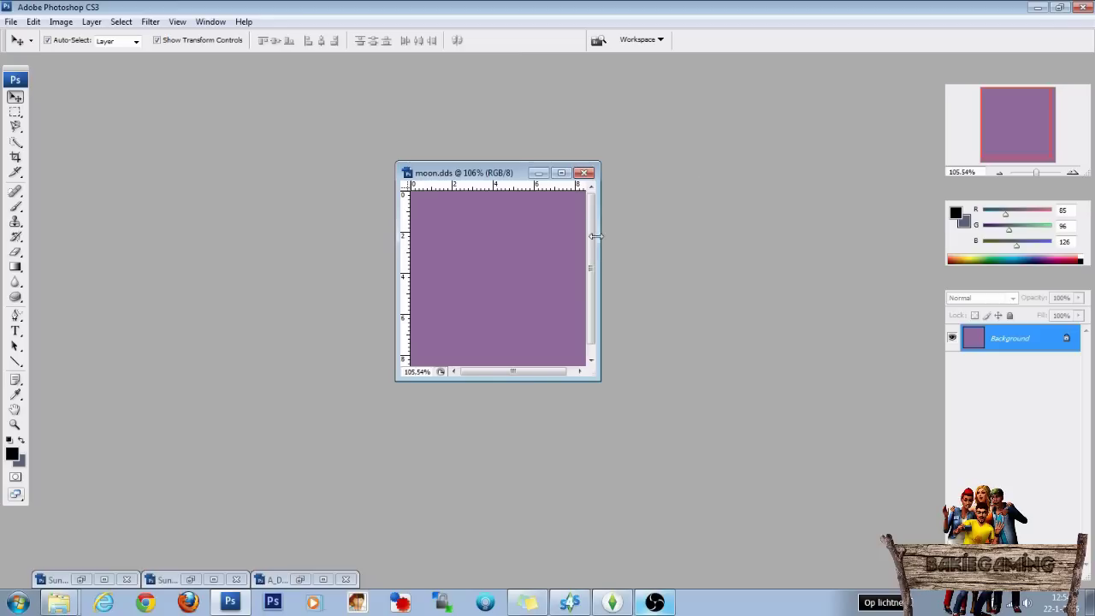
click(190, 580)
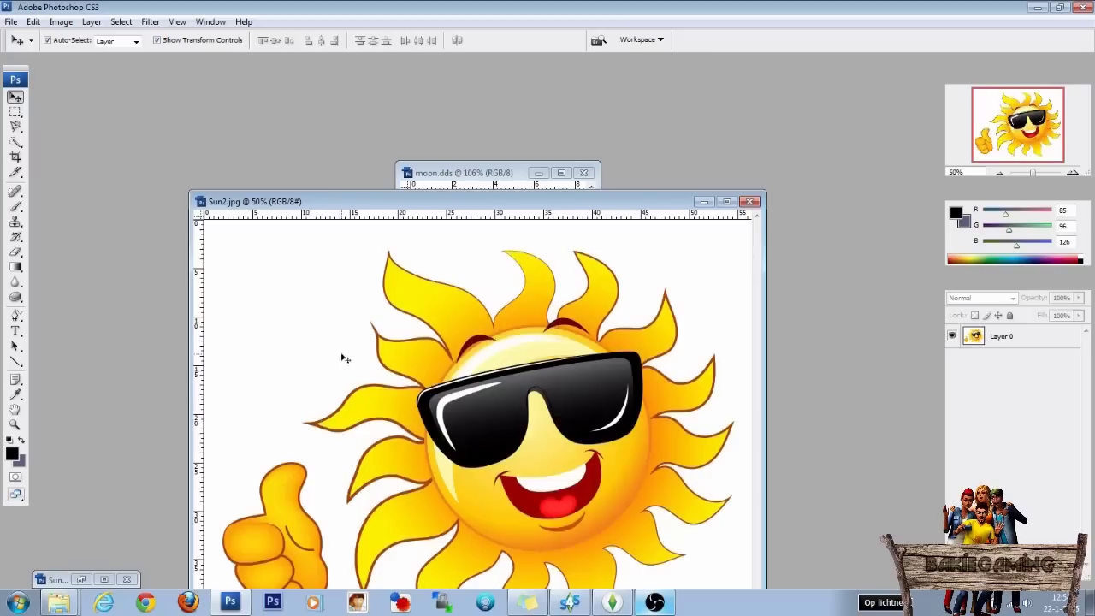
drag(320, 194, 323, 170)
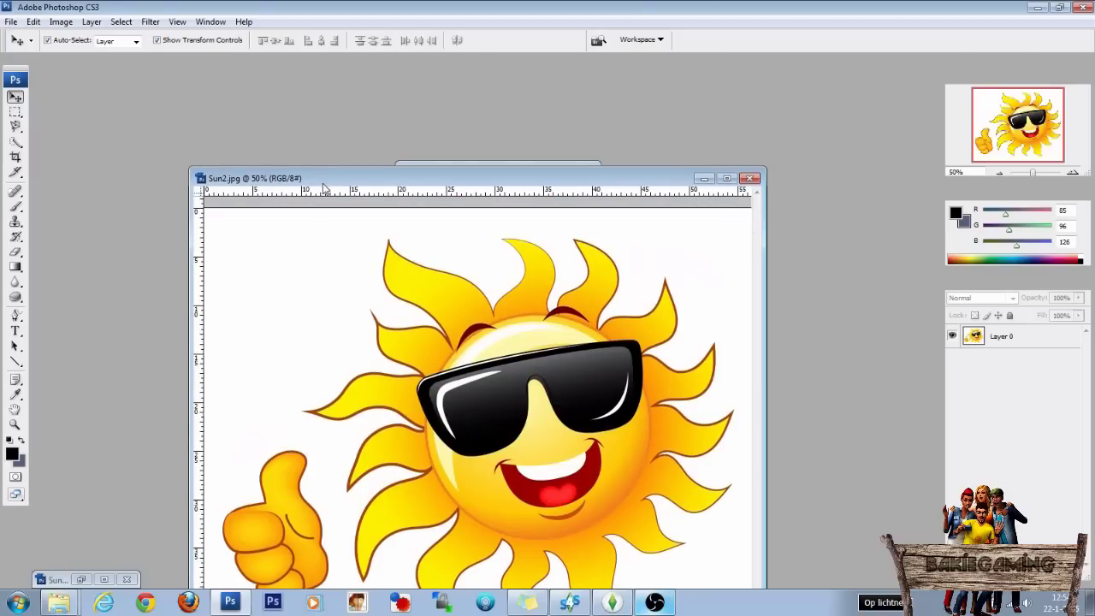
key(ctrl+w)
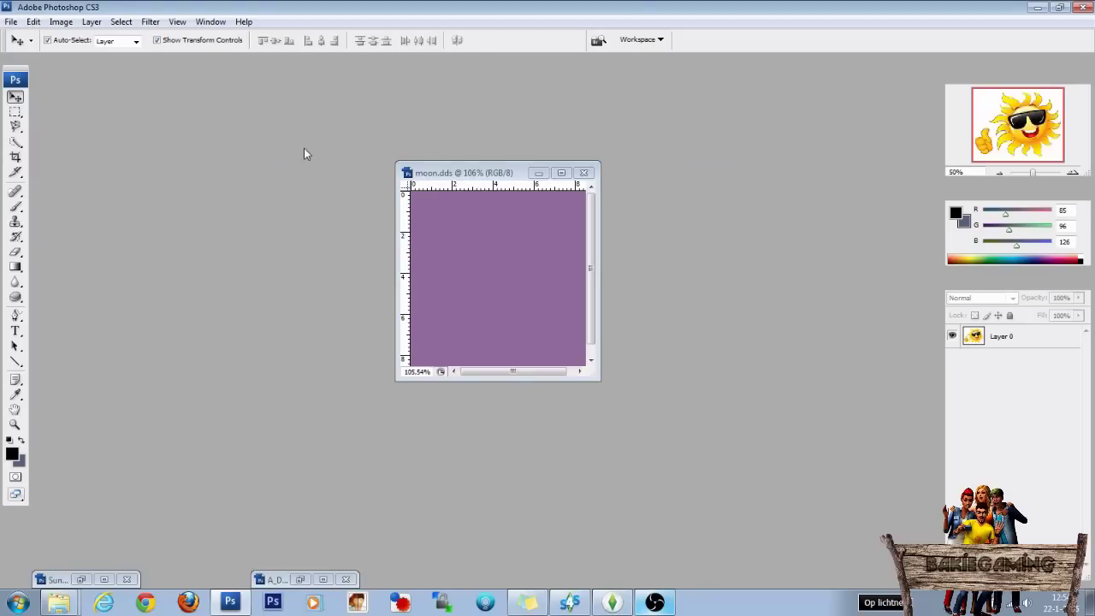
With the Quick Selection Tool on Layer 0, select all the white background around the sun
click(15, 141)
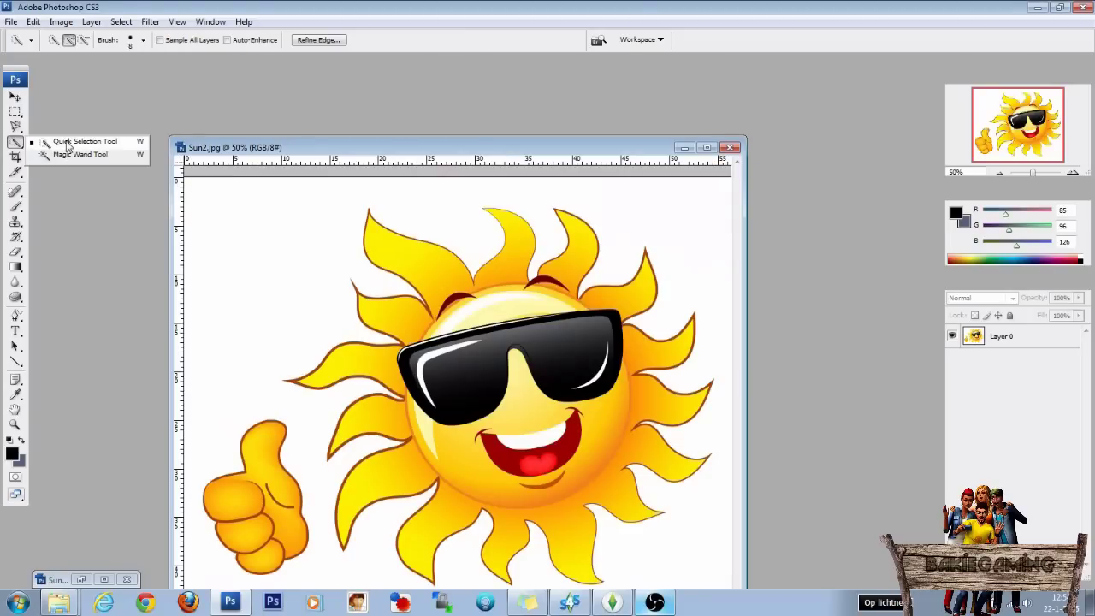
click(68, 143)
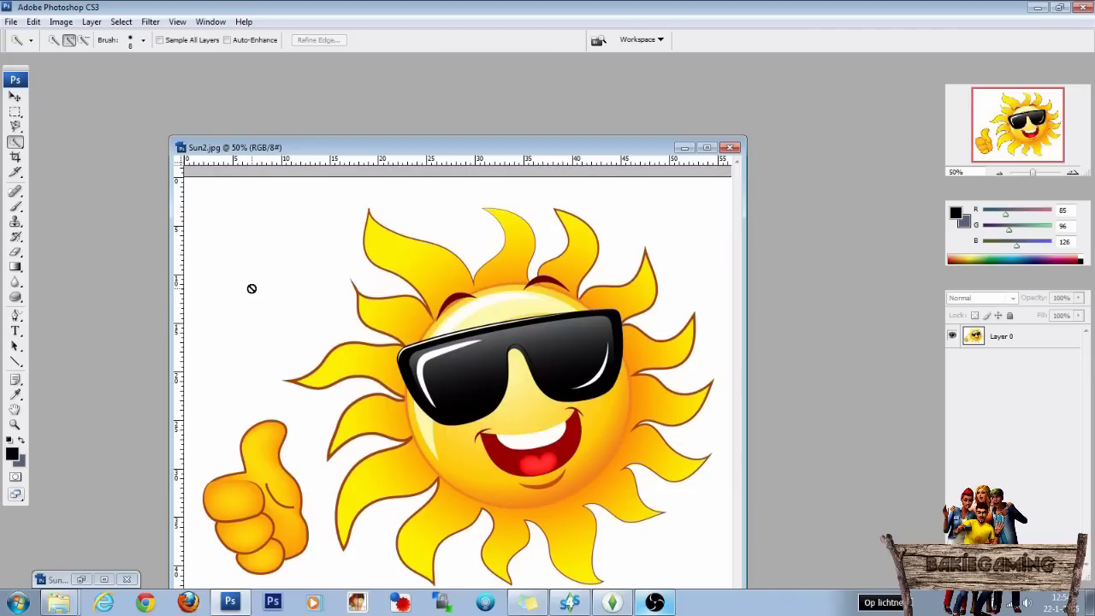
click(1010, 339)
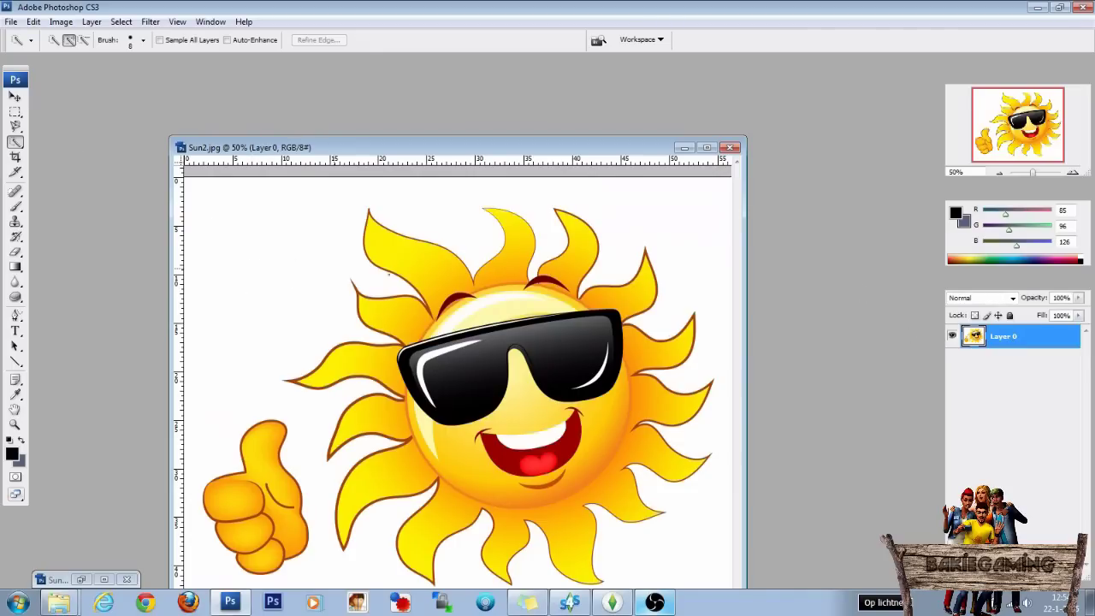
drag(267, 227, 359, 196)
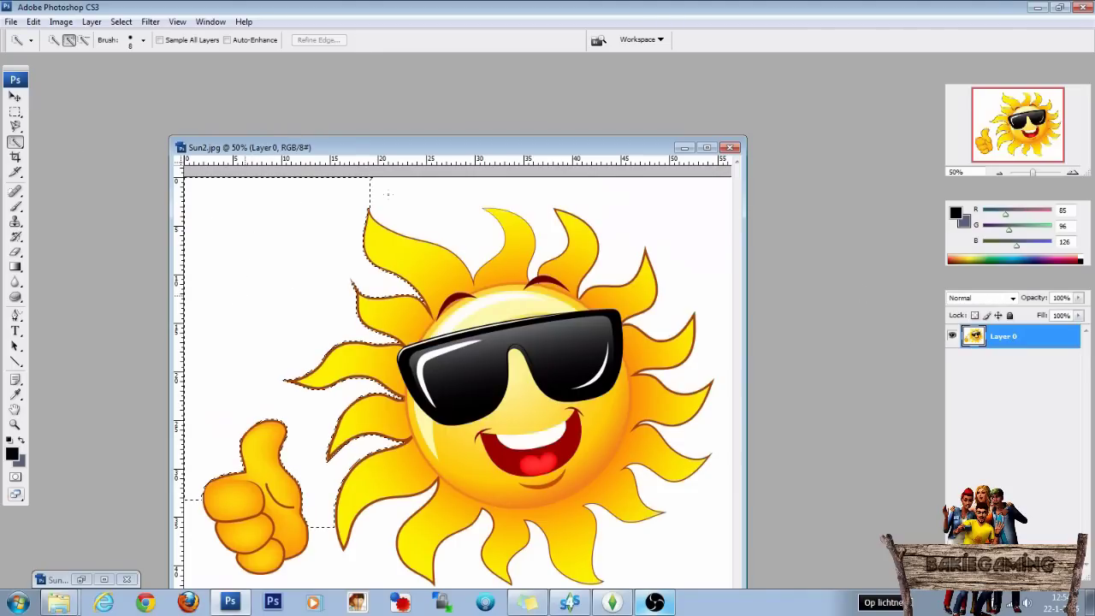
drag(623, 202, 691, 208)
mouse_move(719, 481)
mouse_down()
mouse_move(694, 539)
mouse_move(599, 556)
mouse_move(419, 556)
mouse_up()
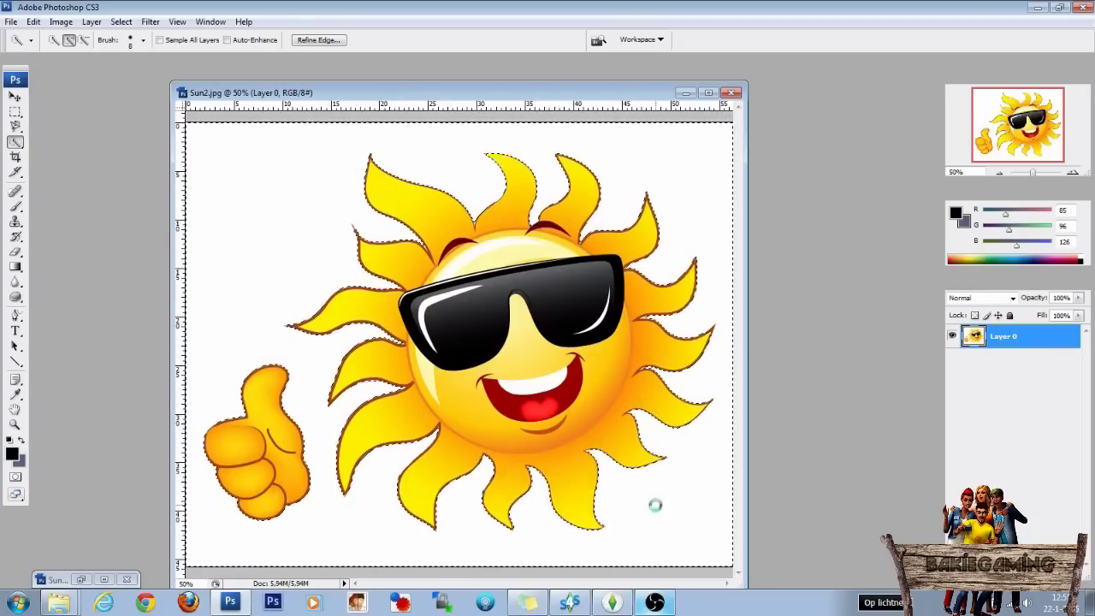
Delete the white background and drag the sun layer into moon.dds
key(Delete)
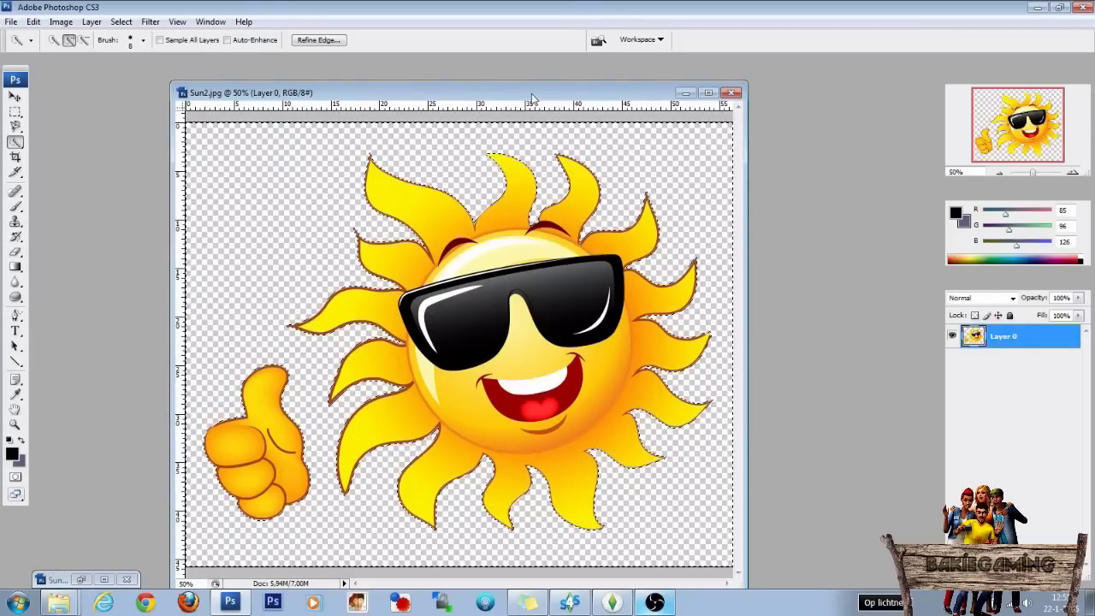
click(732, 92)
click(784, 103)
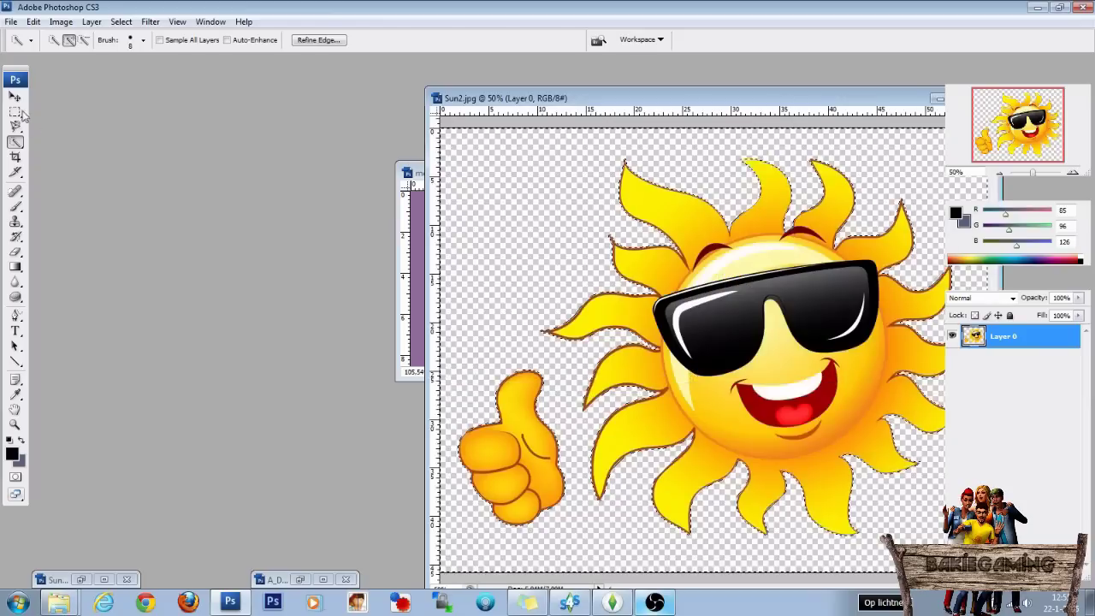
drag(414, 172, 225, 160)
click(15, 97)
drag(728, 321, 350, 274)
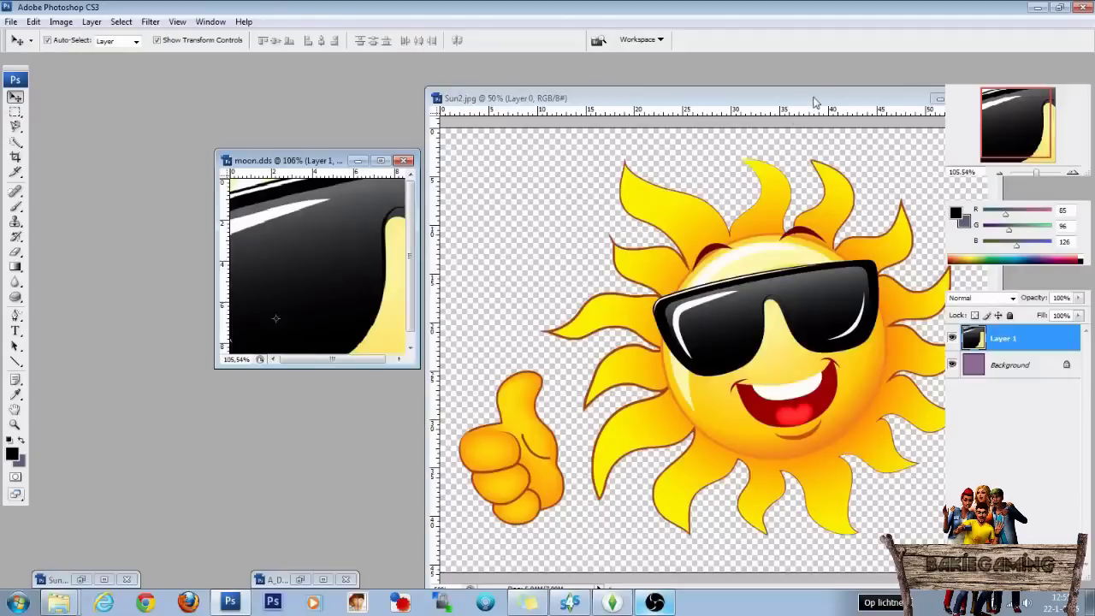
click(813, 103)
click(784, 98)
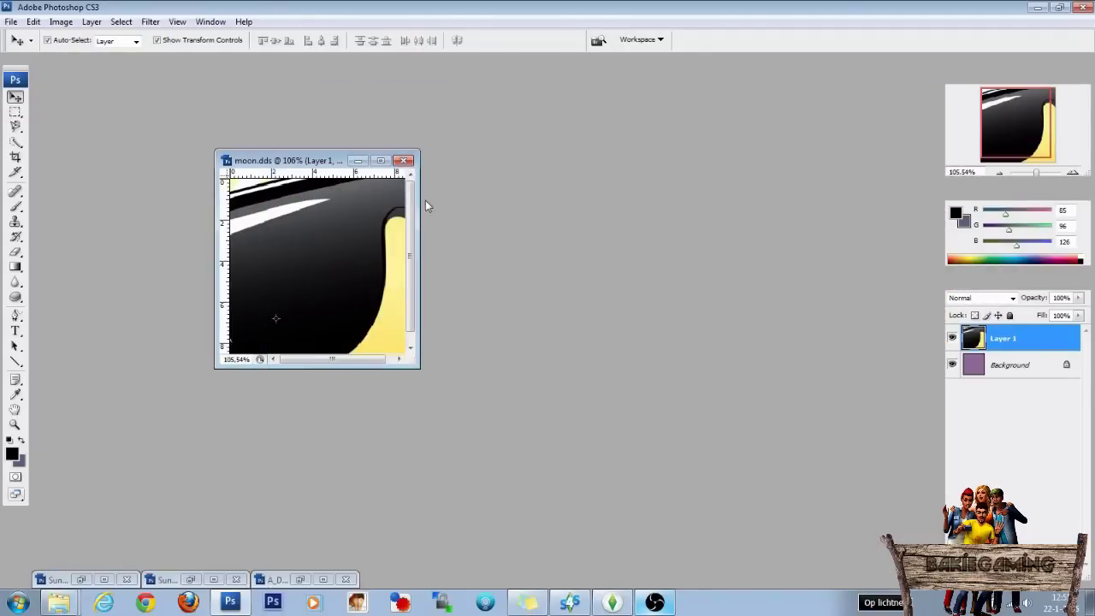
click(382, 161)
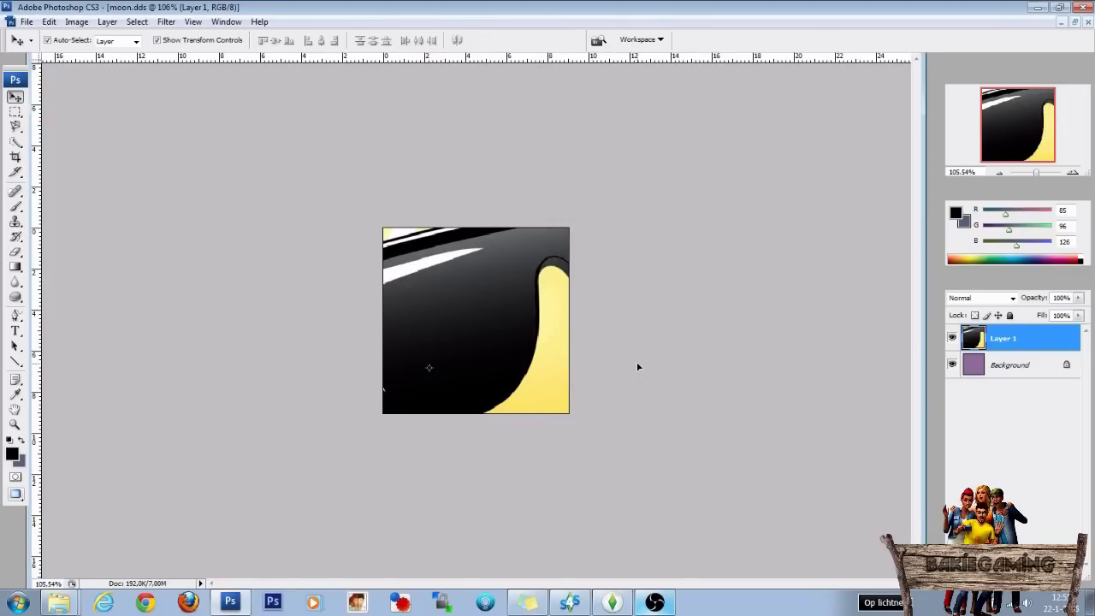
Scale the sun to 16% with Free Transform and centre it on the purple square
alt+scroll(638, 367, down, 2)
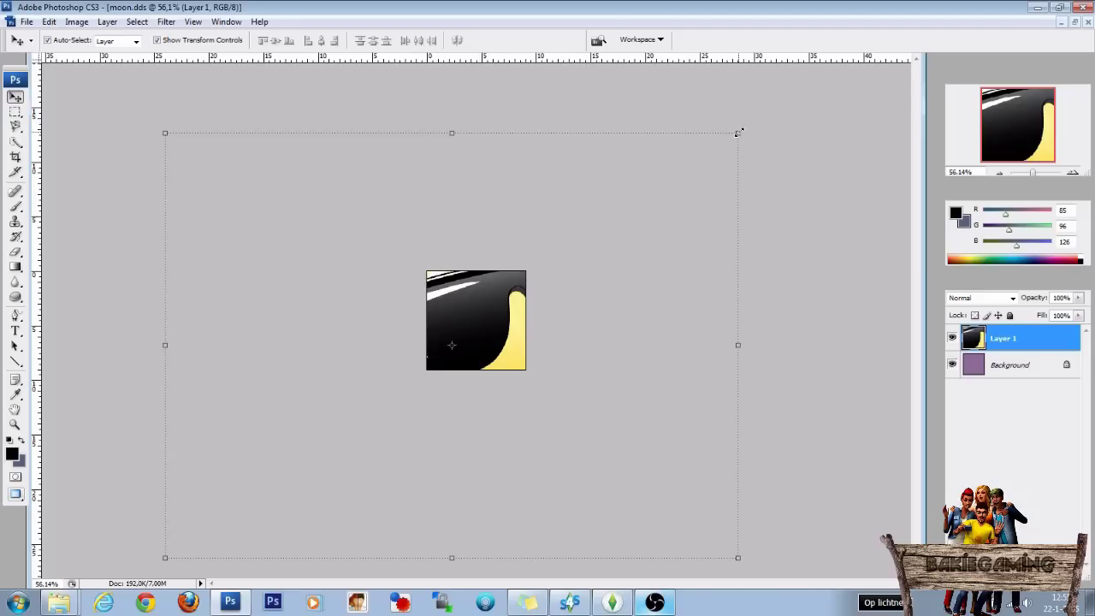
drag(738, 132, 316, 454)
drag(279, 487, 508, 314)
drag(539, 272, 482, 310)
drag(448, 343, 484, 318)
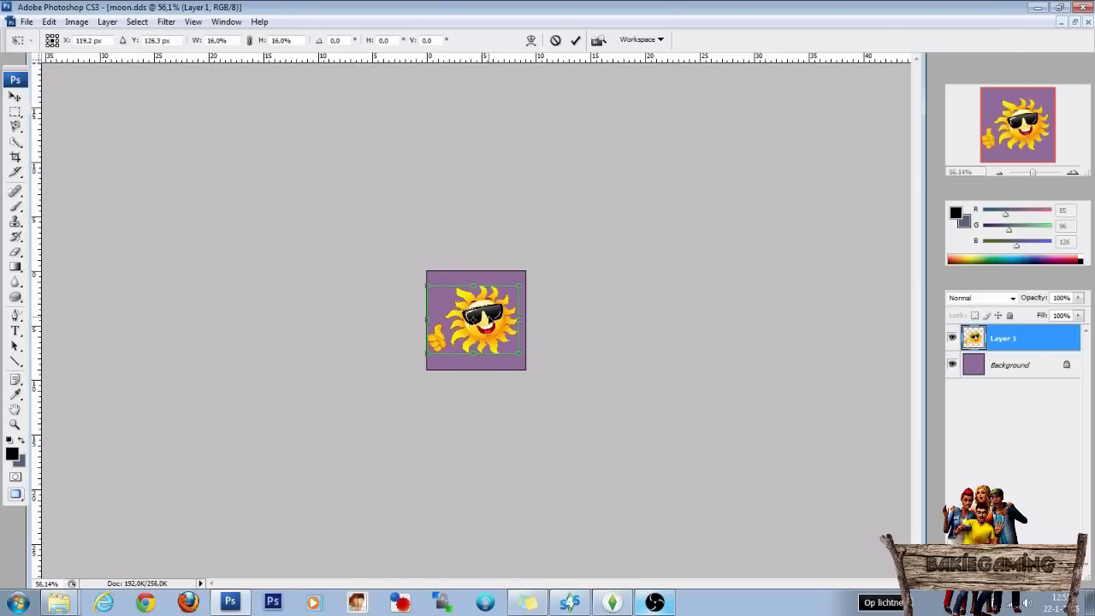
key(Return)
key(ctrl+0)
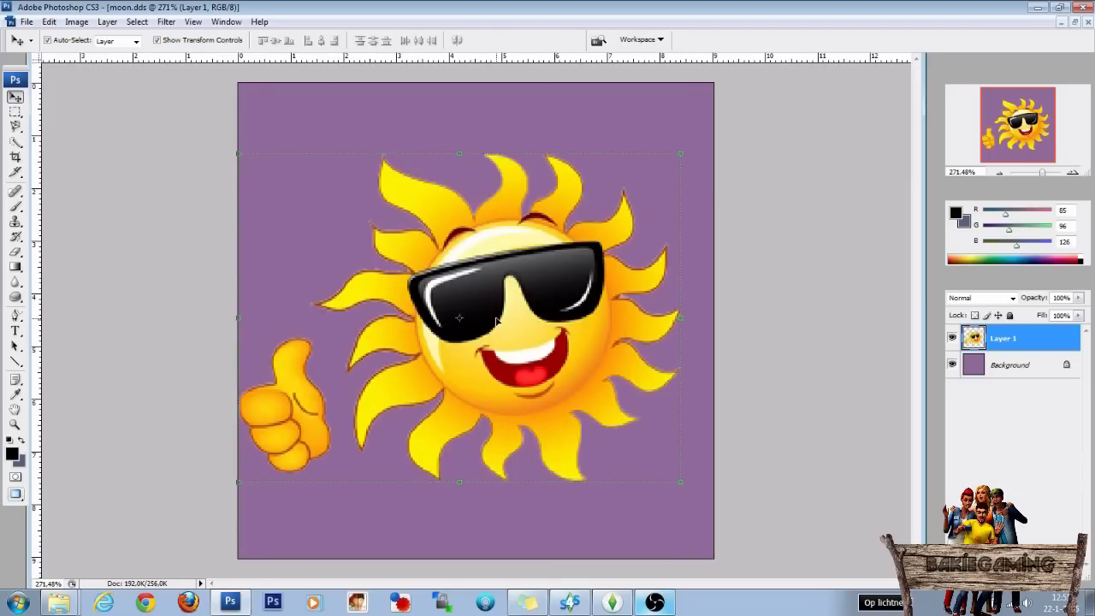
drag(496, 321, 506, 324)
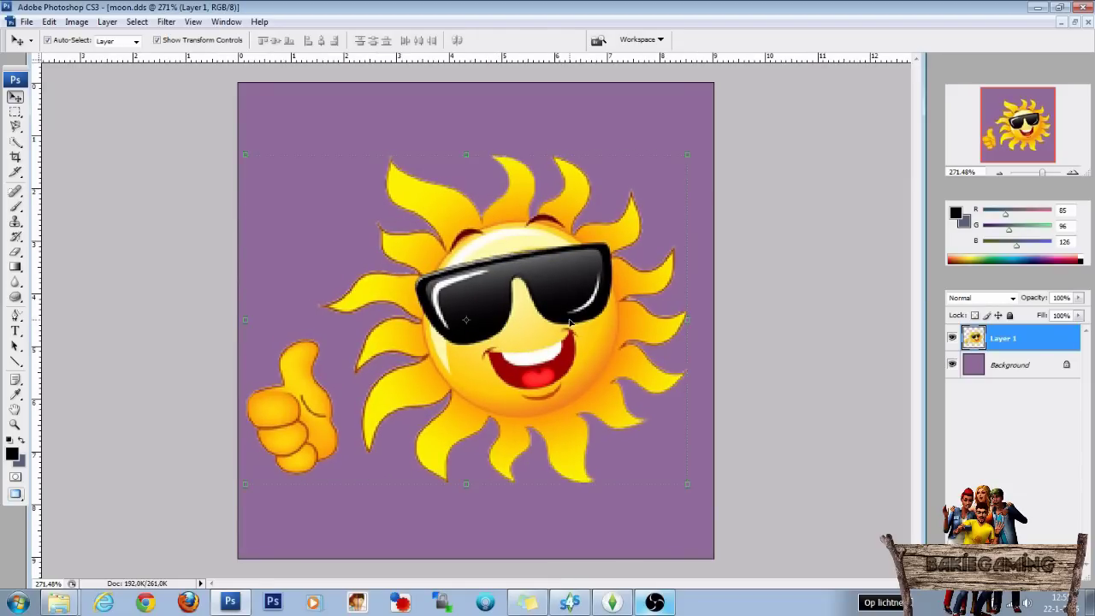
click(777, 330)
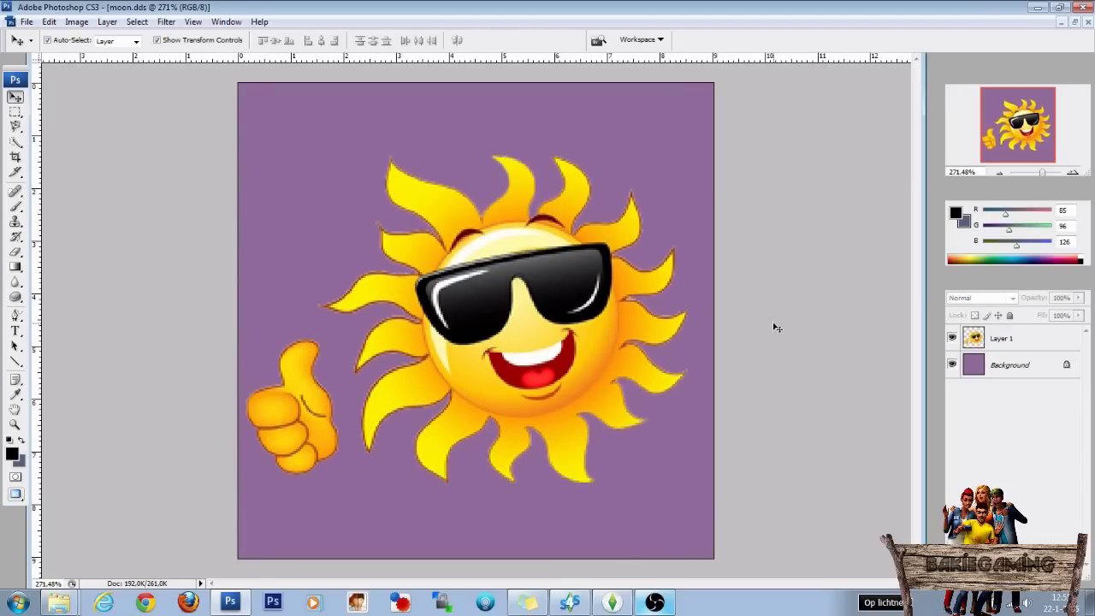
Add a new Alpha 1 channel and fill Layer 1's sun silhouette with white on it
click(1007, 284)
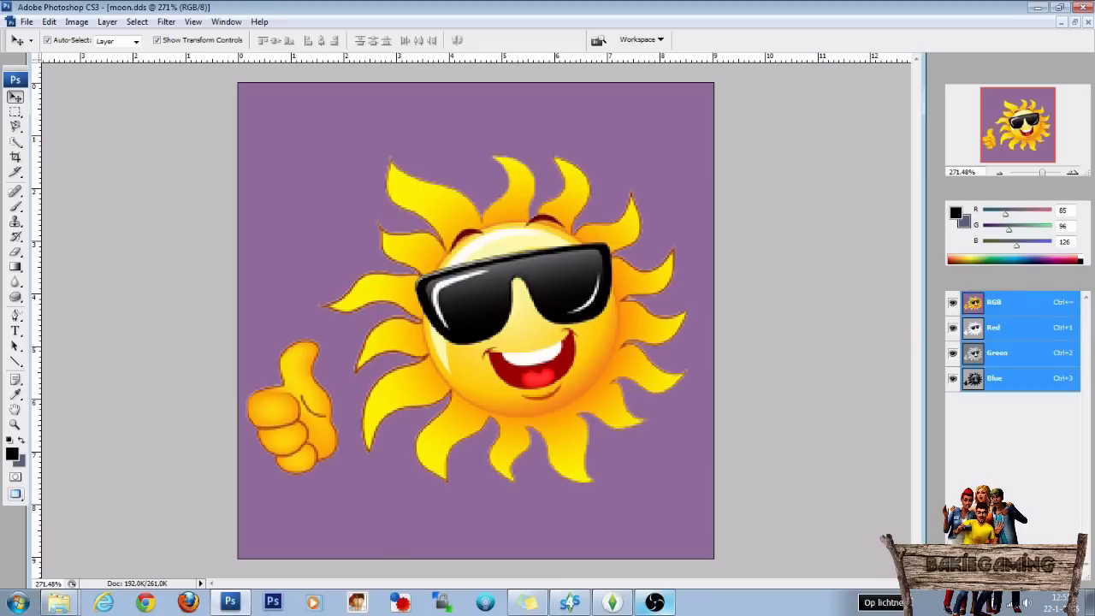
click(1054, 578)
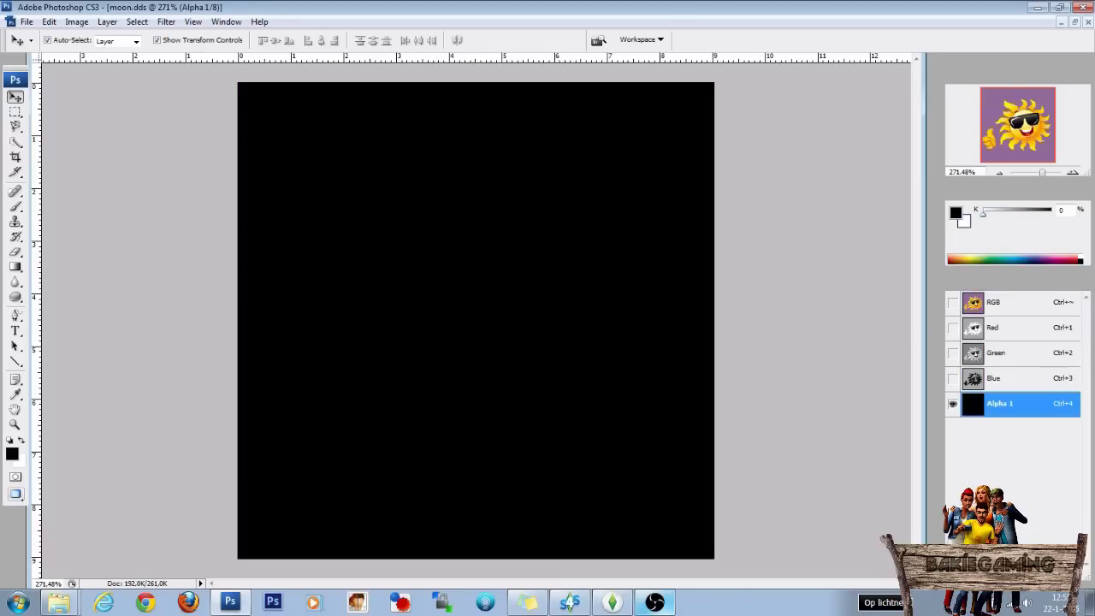
click(960, 280)
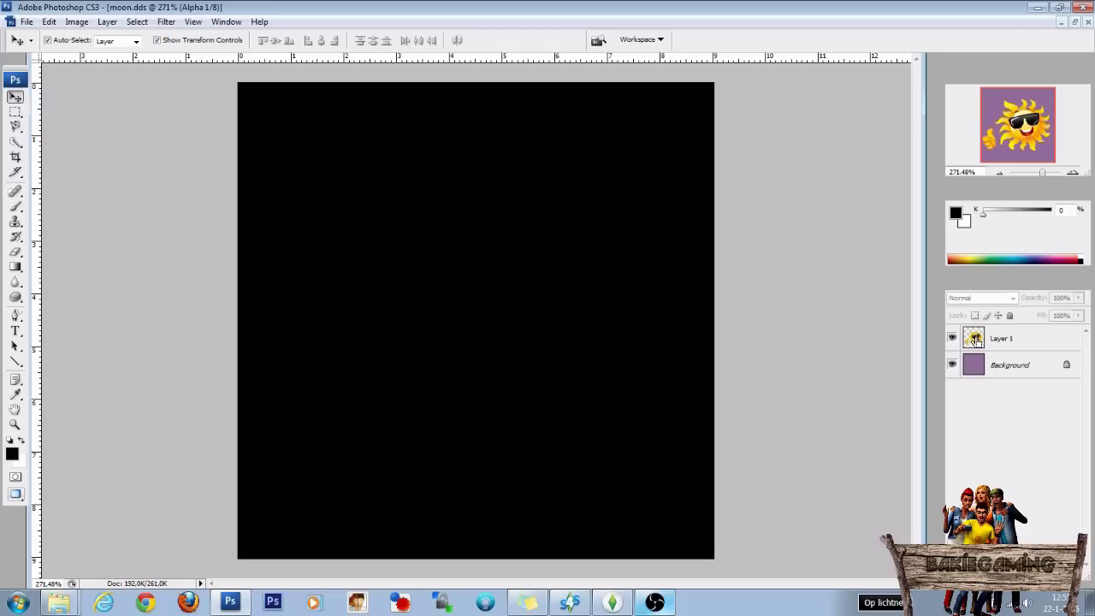
ctrl+click(975, 340)
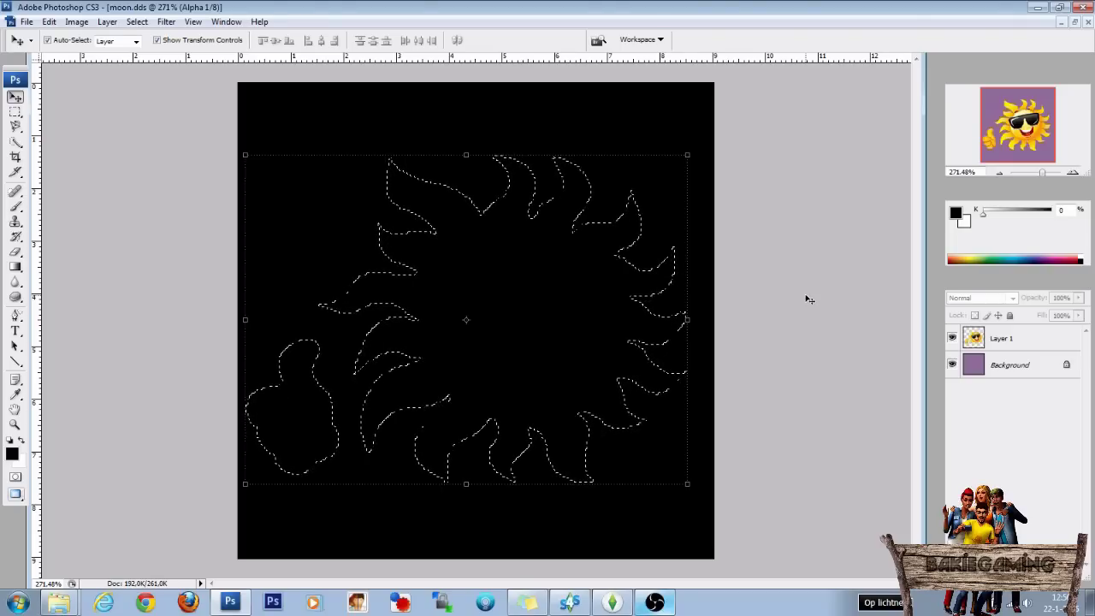
key(Delete)
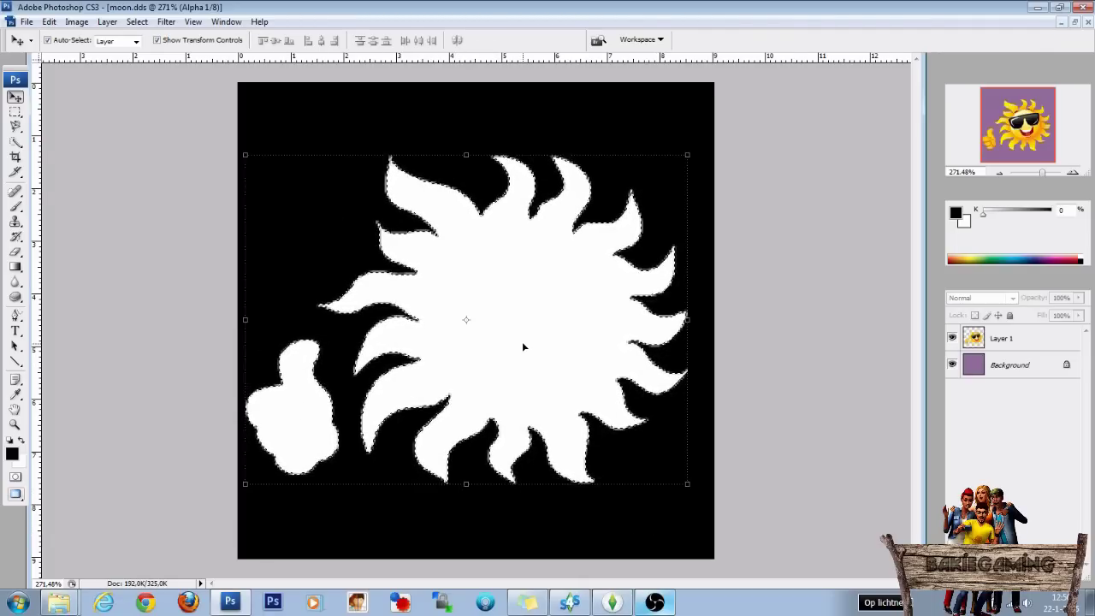
click(821, 313)
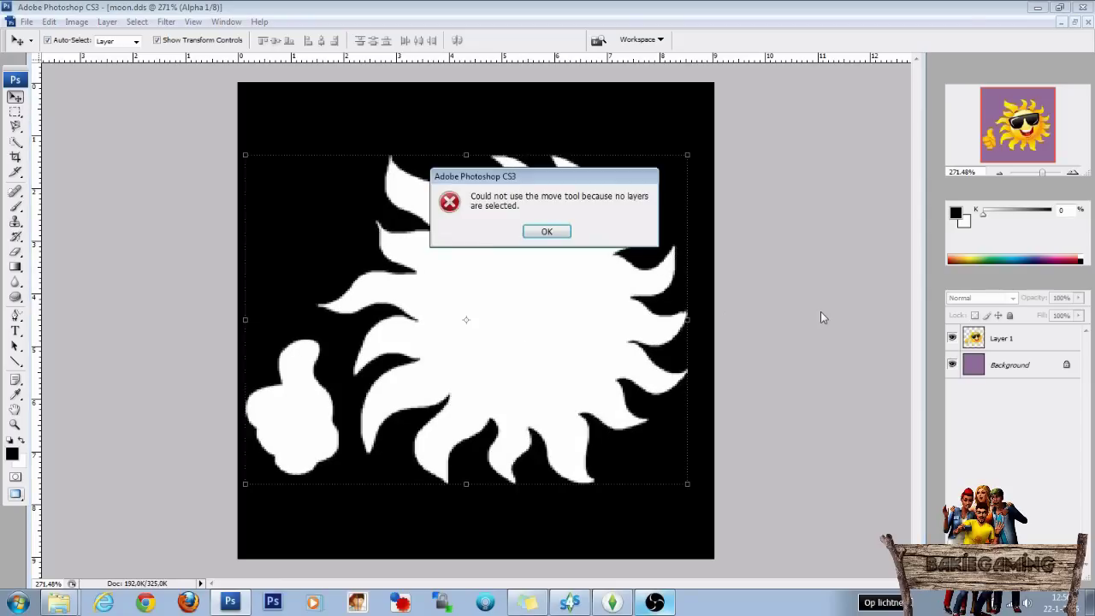
click(545, 232)
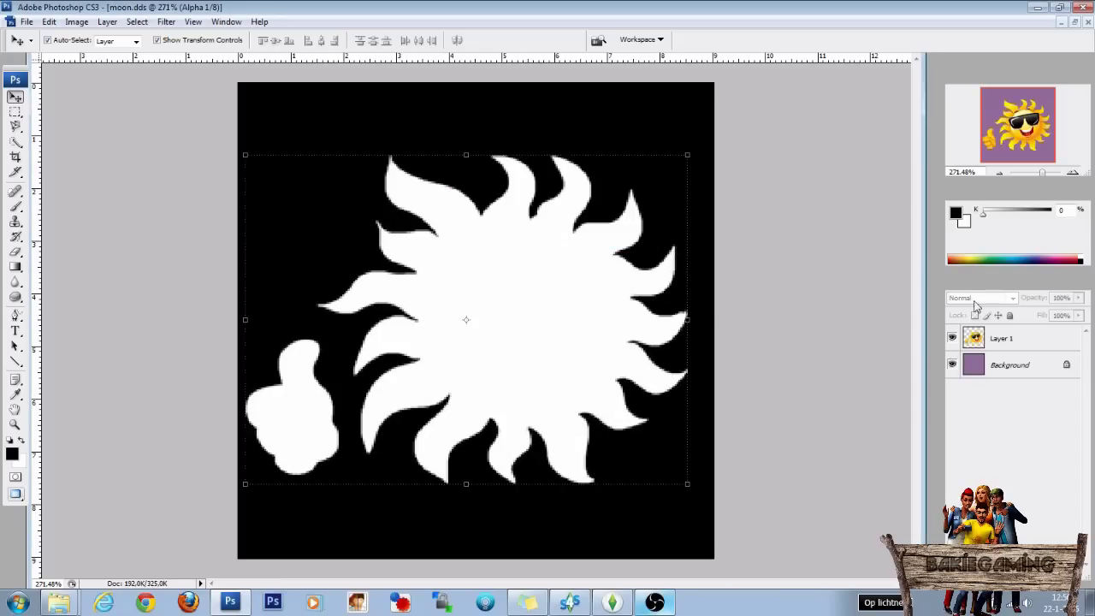
Save the sun texture as SunnySun.dds in D3D/DDS format with DXT5 ARGB compression
click(995, 337)
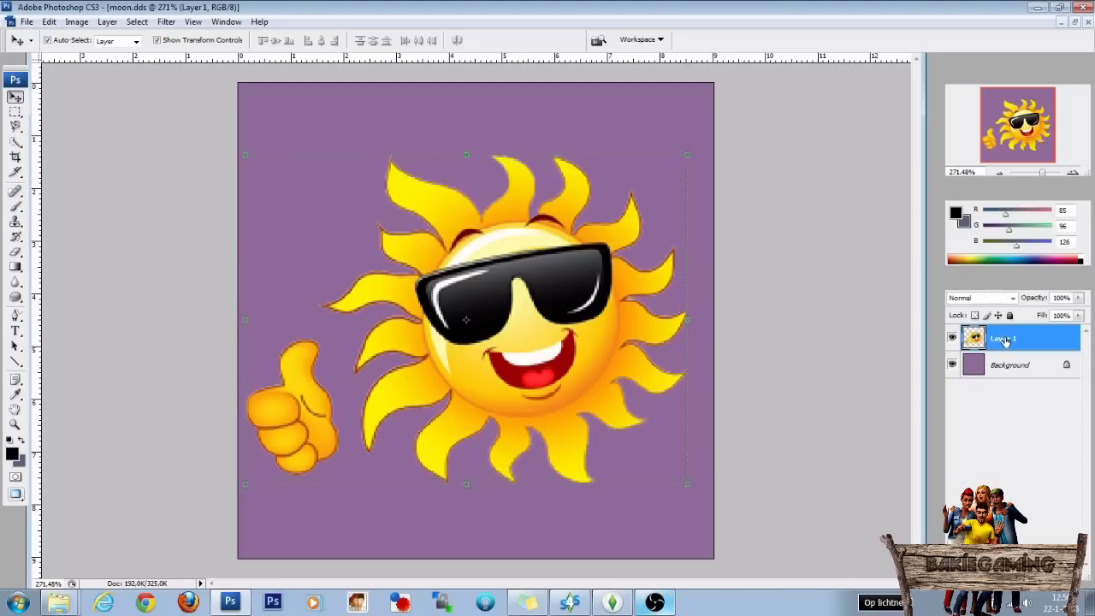
click(27, 21)
click(54, 178)
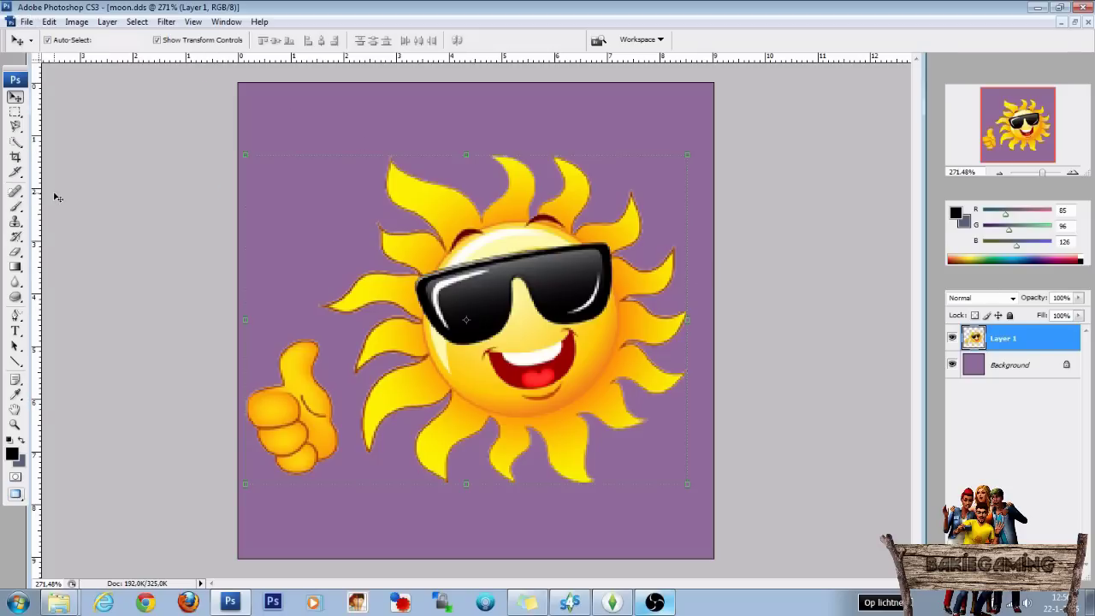
click(257, 344)
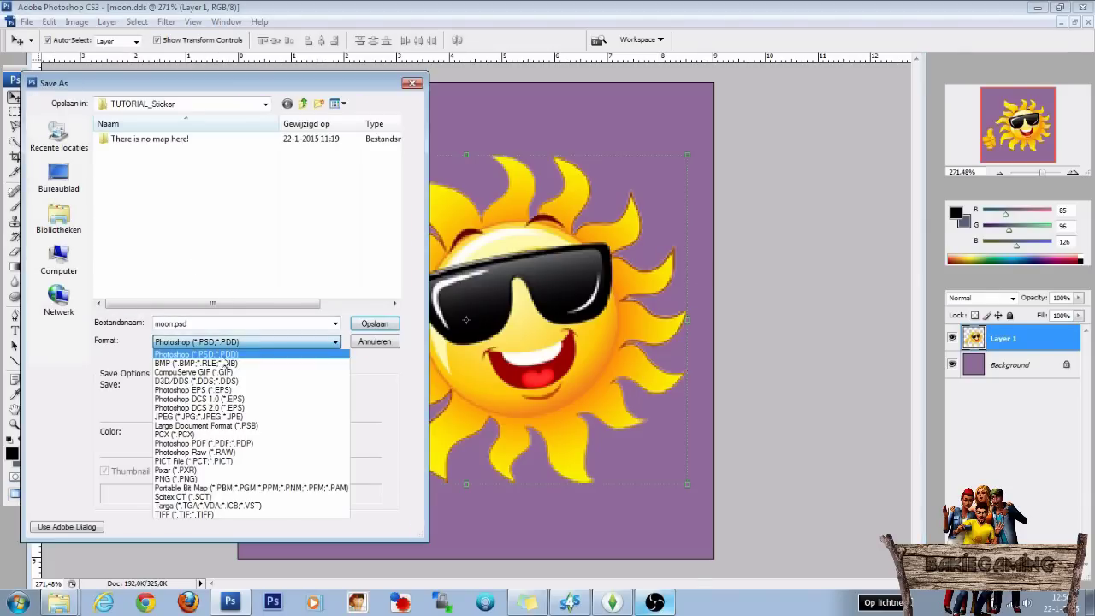
click(194, 381)
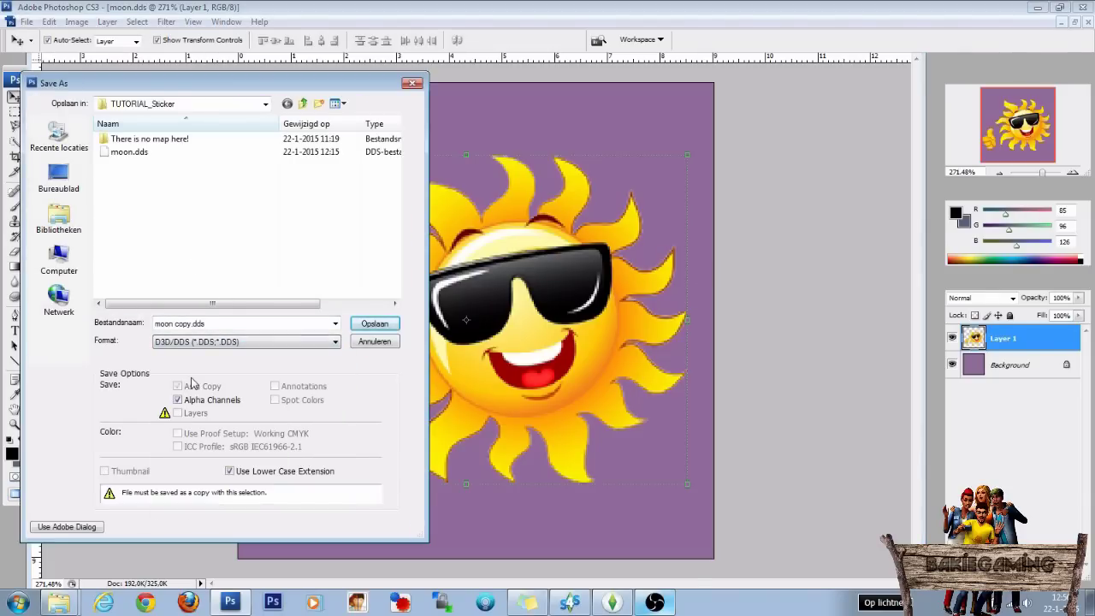
click(193, 325)
key(BackSpace)
key(BackSpace)
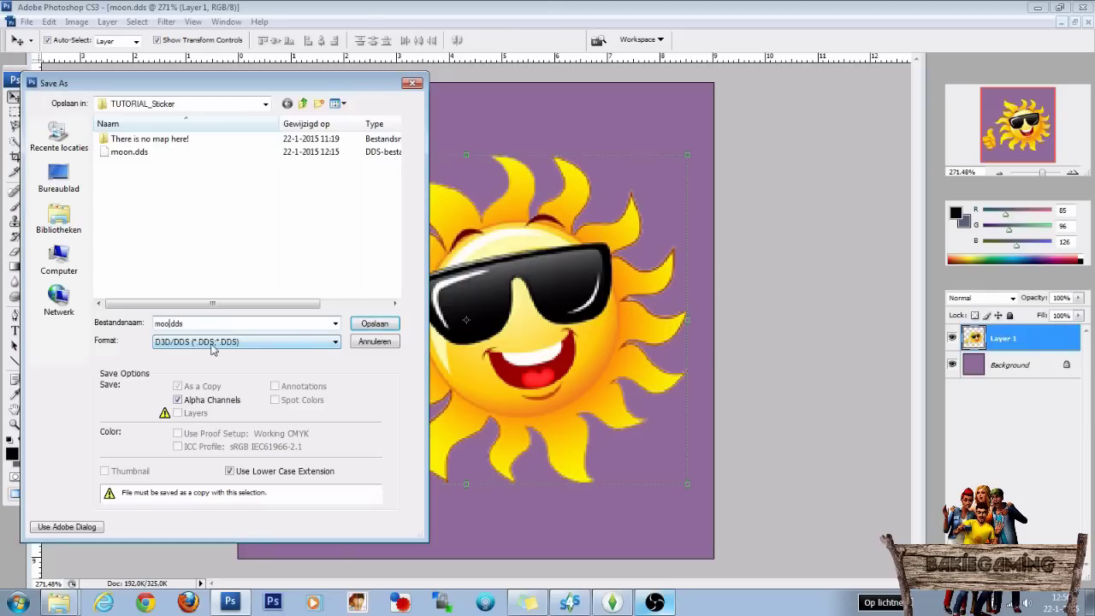
key(BackSpace)
key(BackSpace)
key(BackSpace)
text(SunnySUnun)
click(370, 324)
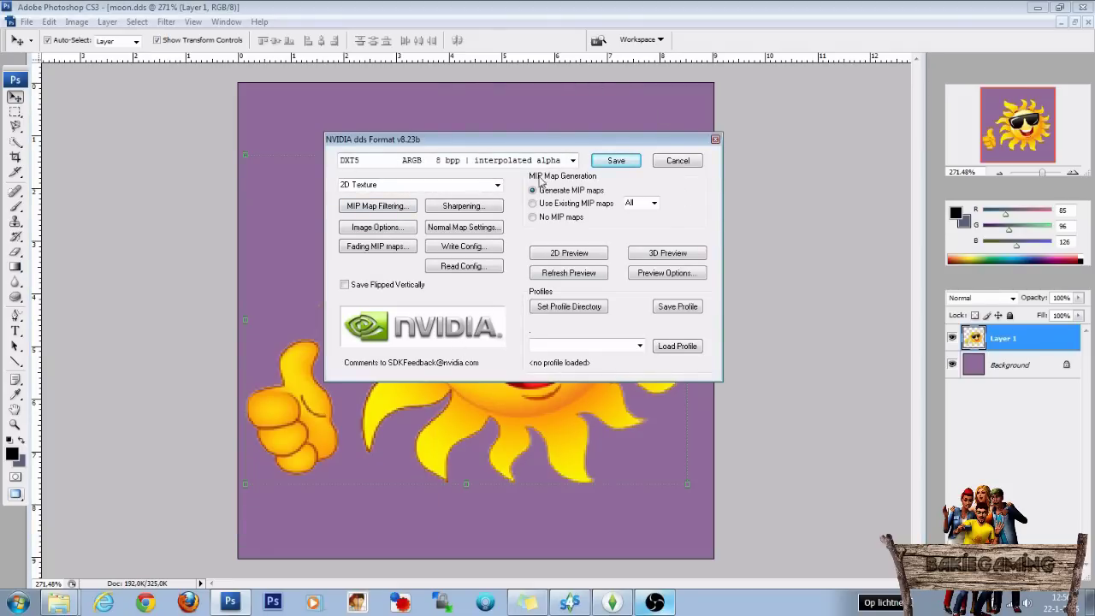
click(616, 161)
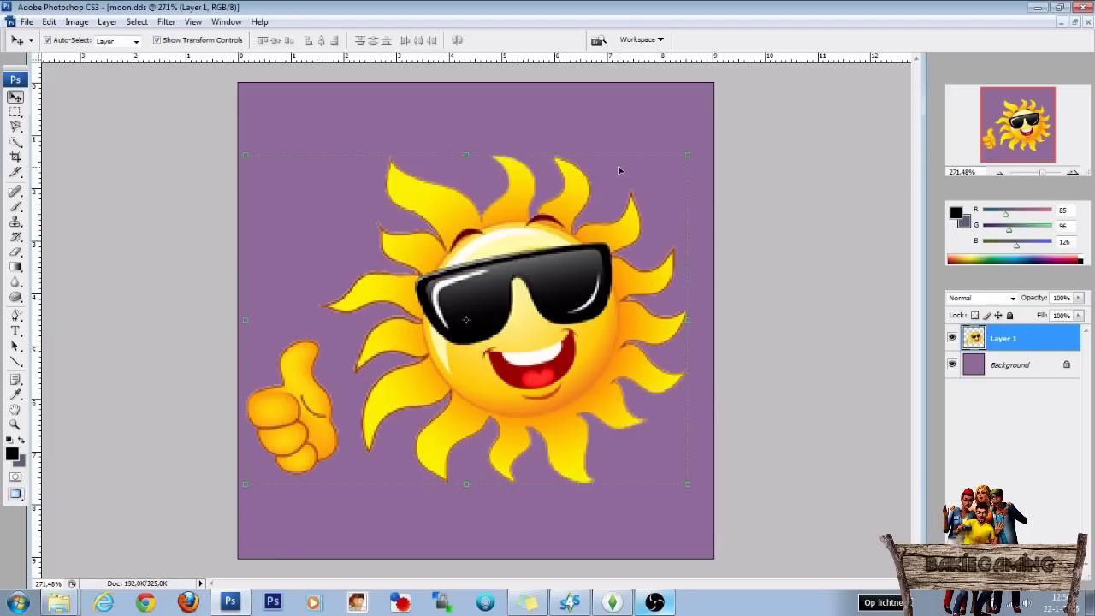
Apply SunnySun.dds to the first swatch, check the preview and select the second swatch
click(570, 603)
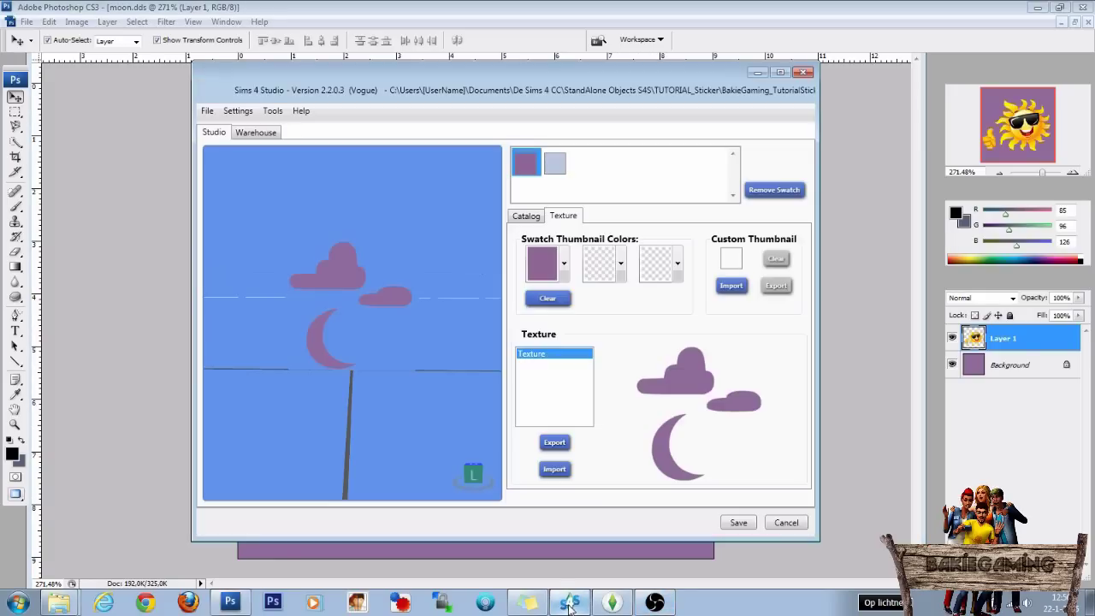
click(555, 470)
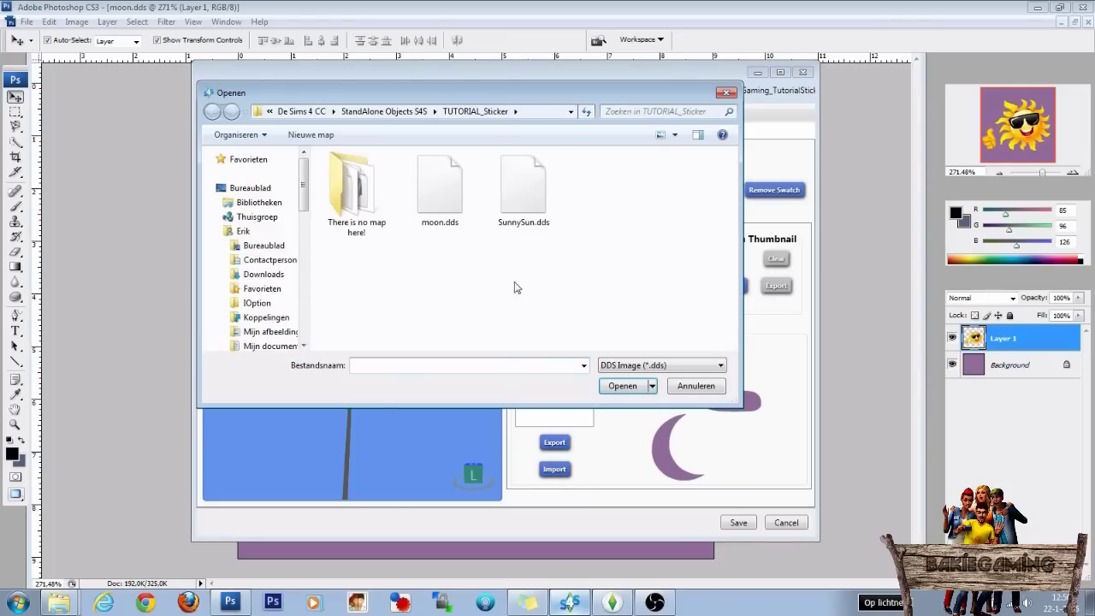
click(538, 210)
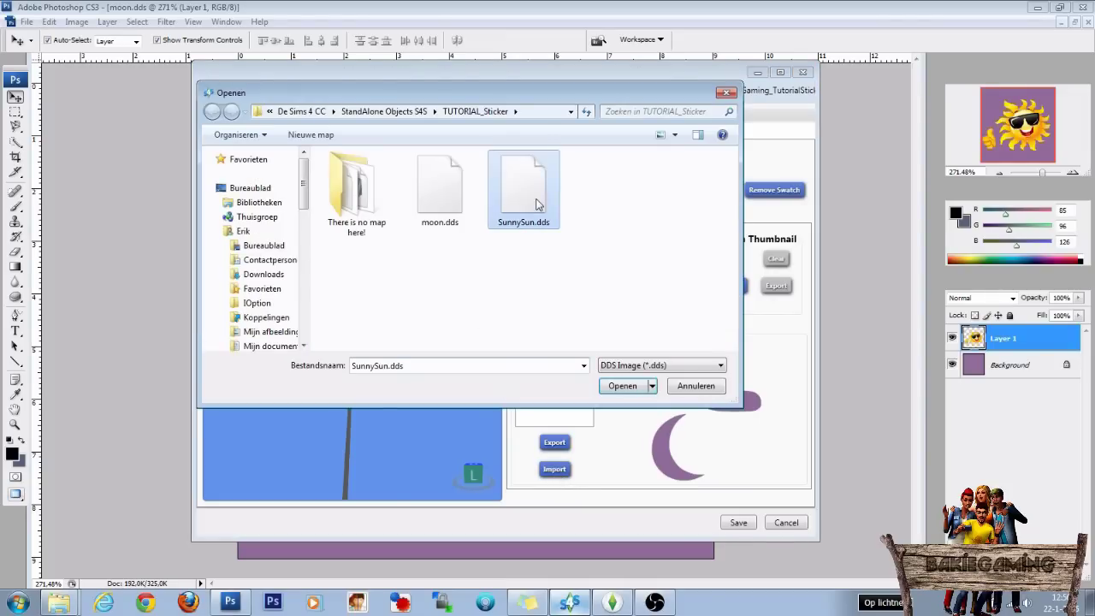
click(624, 386)
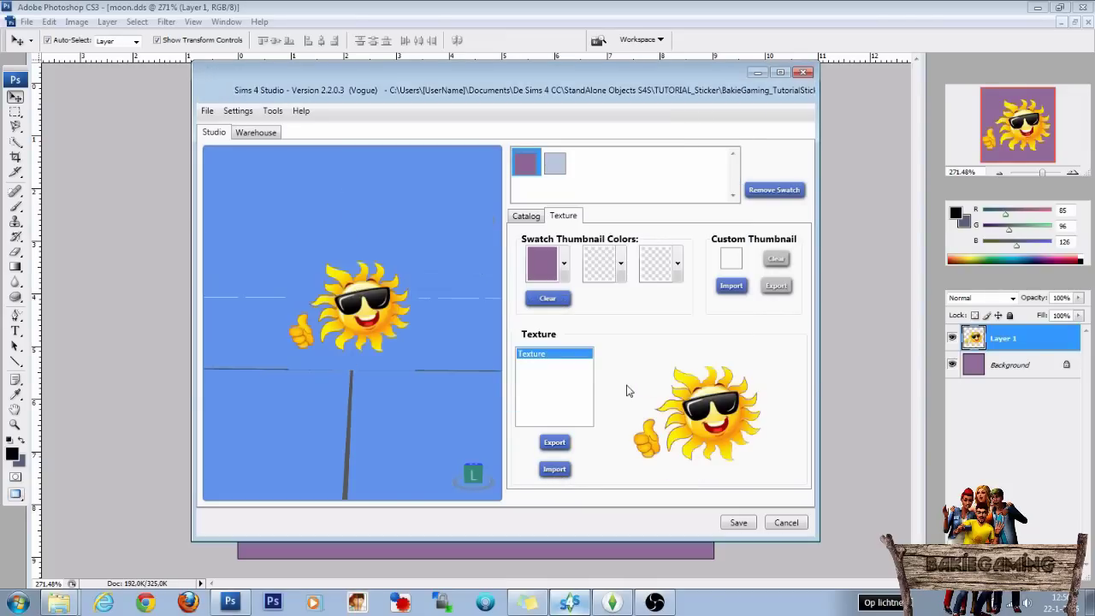
drag(367, 333, 384, 310)
drag(319, 349, 382, 291)
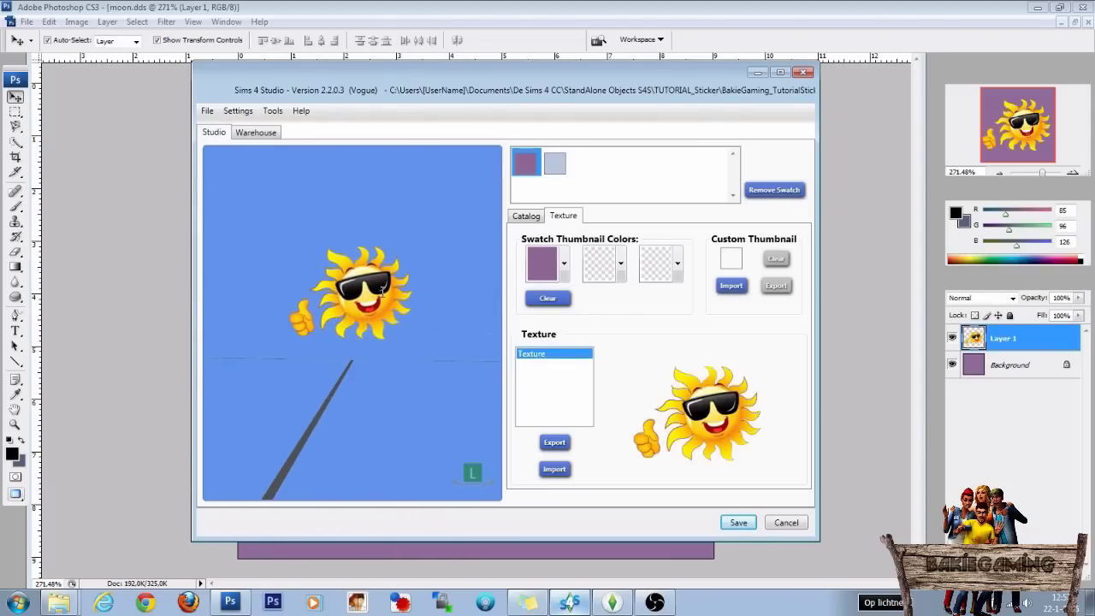
click(556, 165)
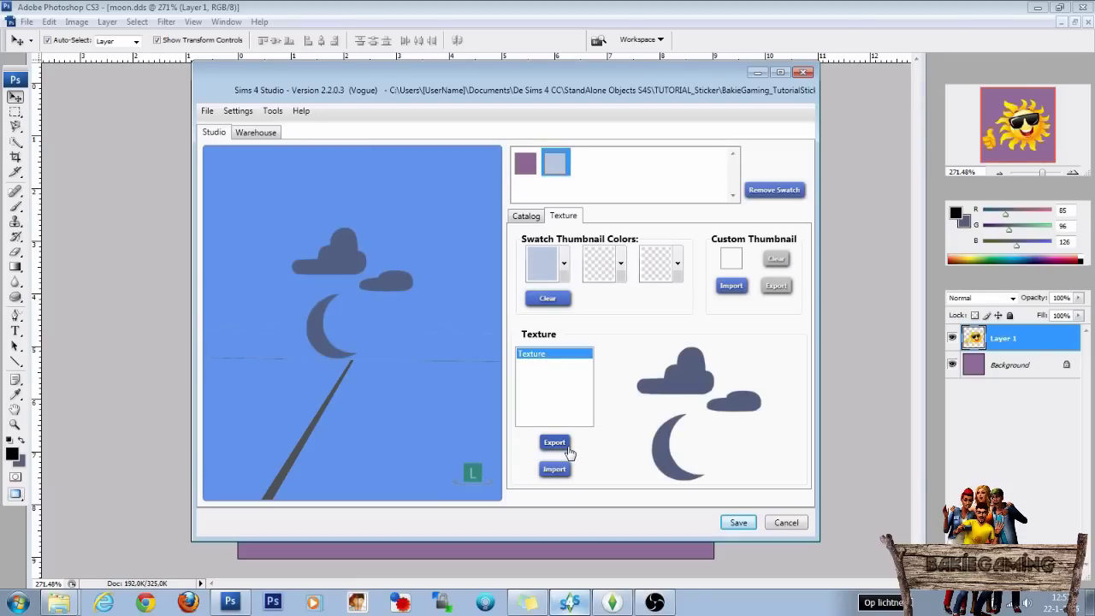
click(758, 71)
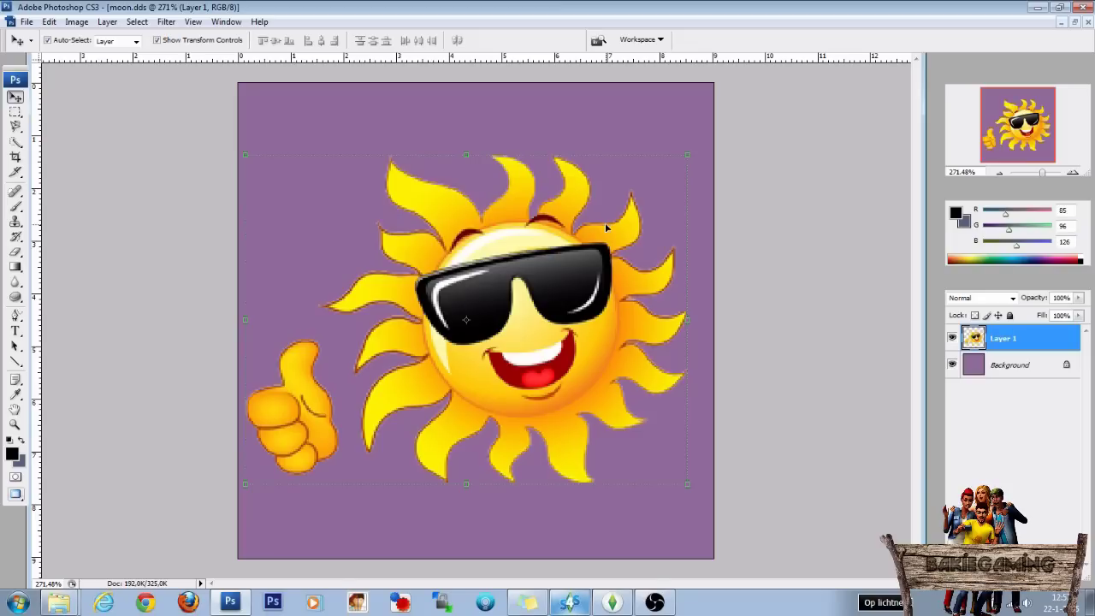
Undo back to the plain purple background and drag the two-thumbs-up Sun.jpeg layer into moon.dds
key(ctrl+alt+z)
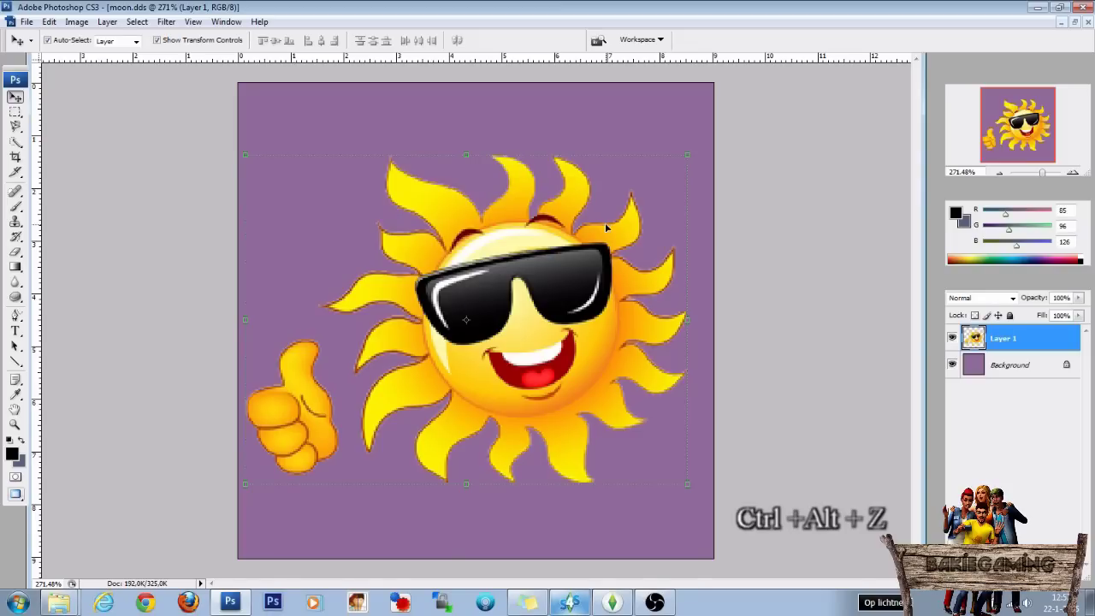
key(ctrl+alt+z)
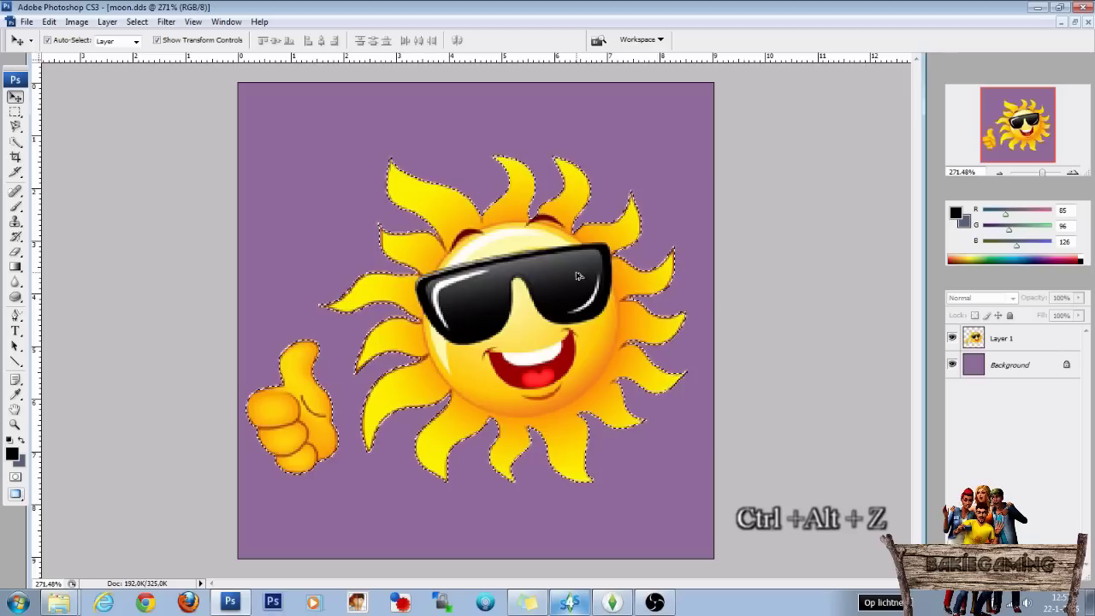
key(ctrl+alt+z)
key(ctrl+alt+z)
key(ctrl+alt+z)
key(ctrl+alt+z)
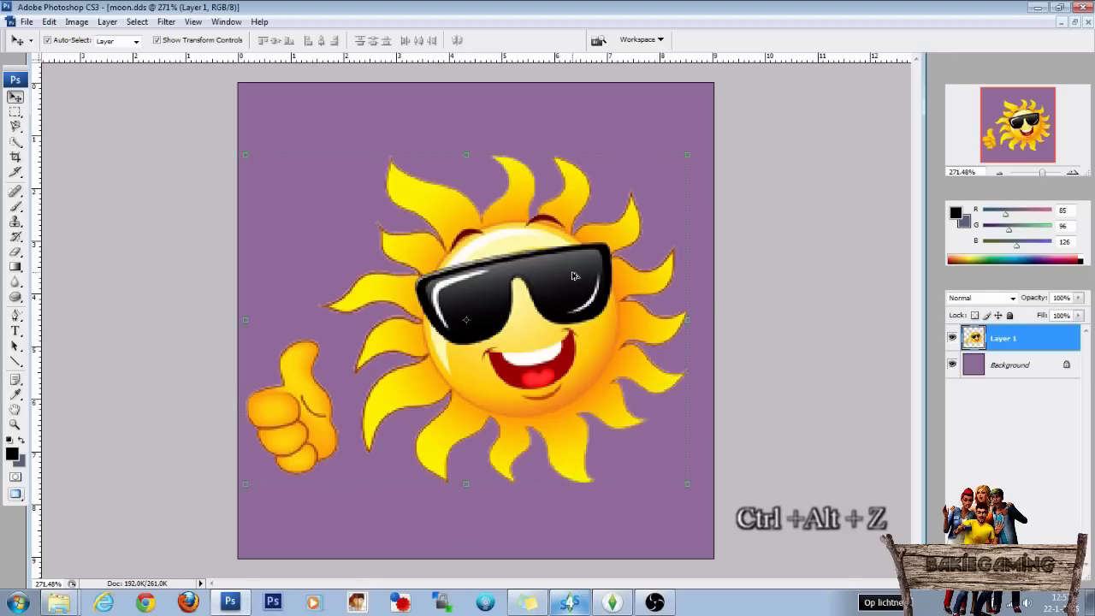
key(ctrl+alt+z)
key(ctrl+alt+z)
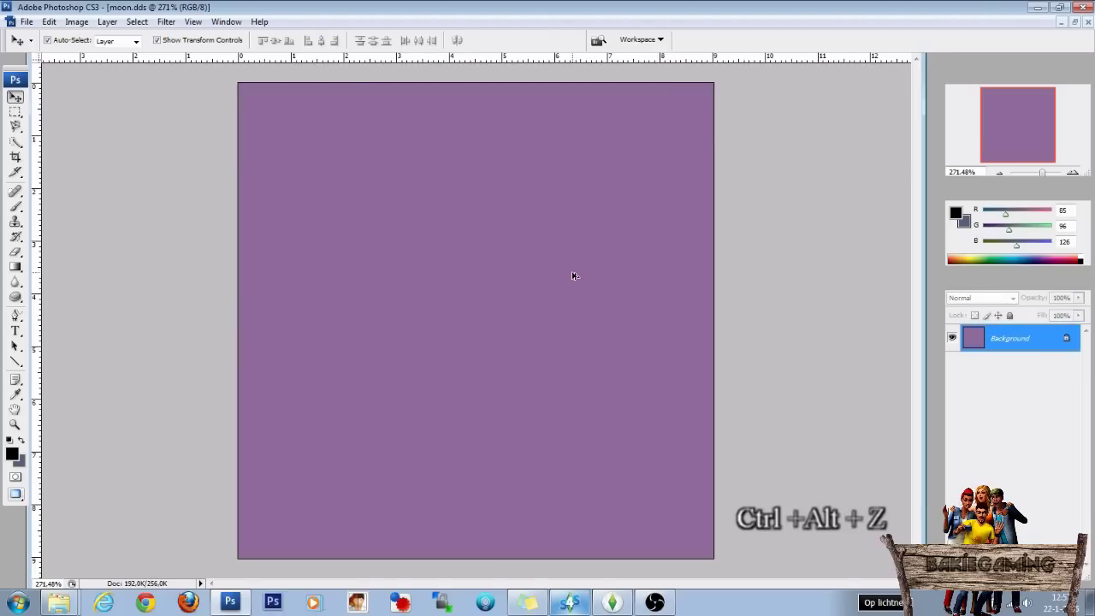
click(1075, 21)
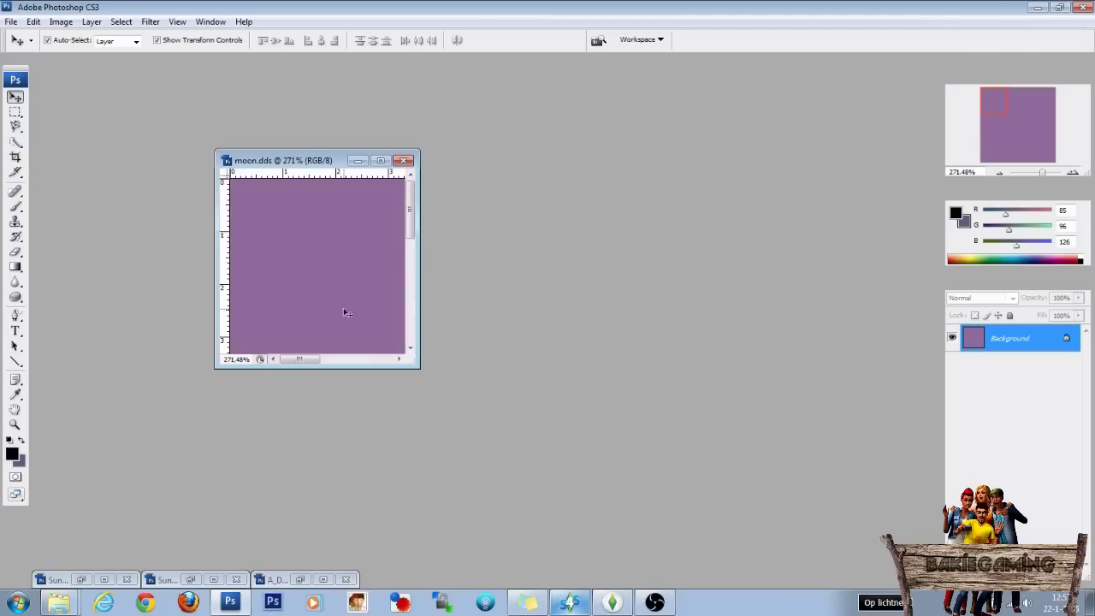
click(82, 579)
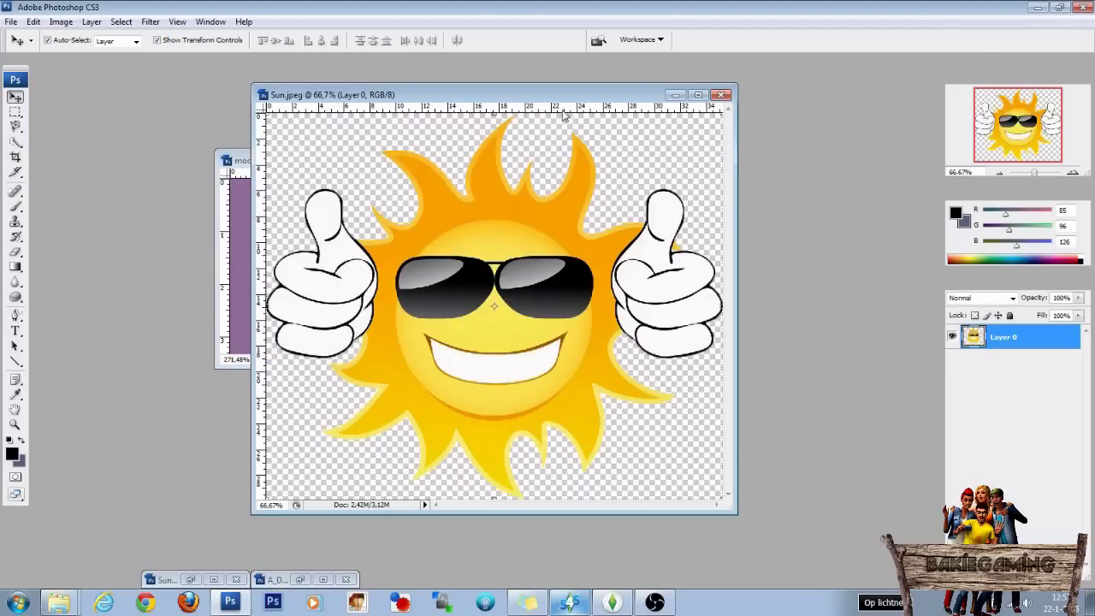
drag(612, 96, 827, 94)
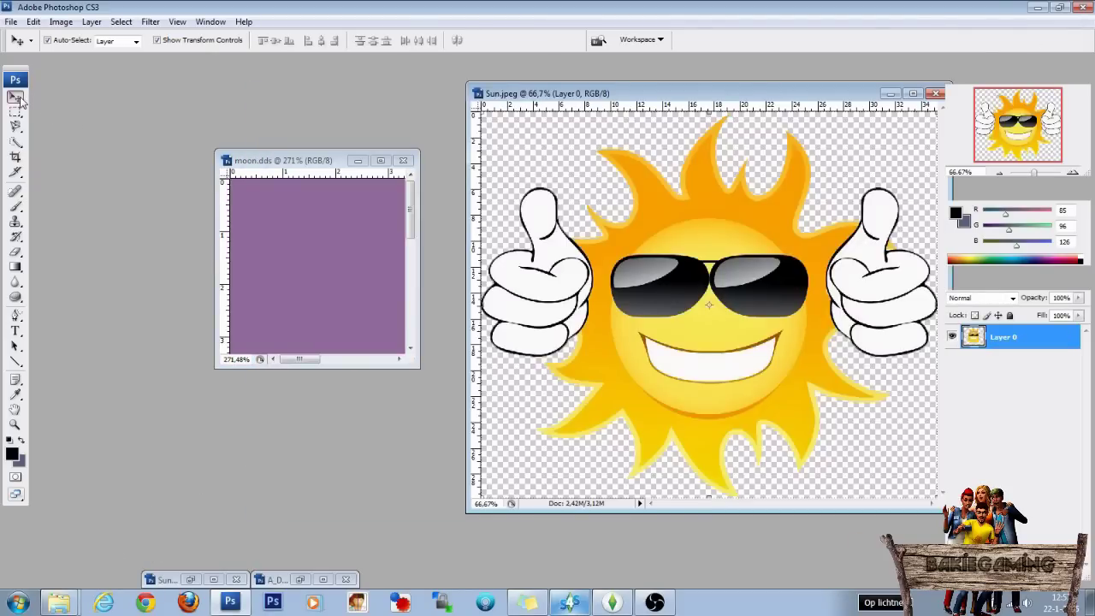
drag(661, 229, 311, 262)
Scale the sun to 21.7% and centre it within the purple square
click(381, 160)
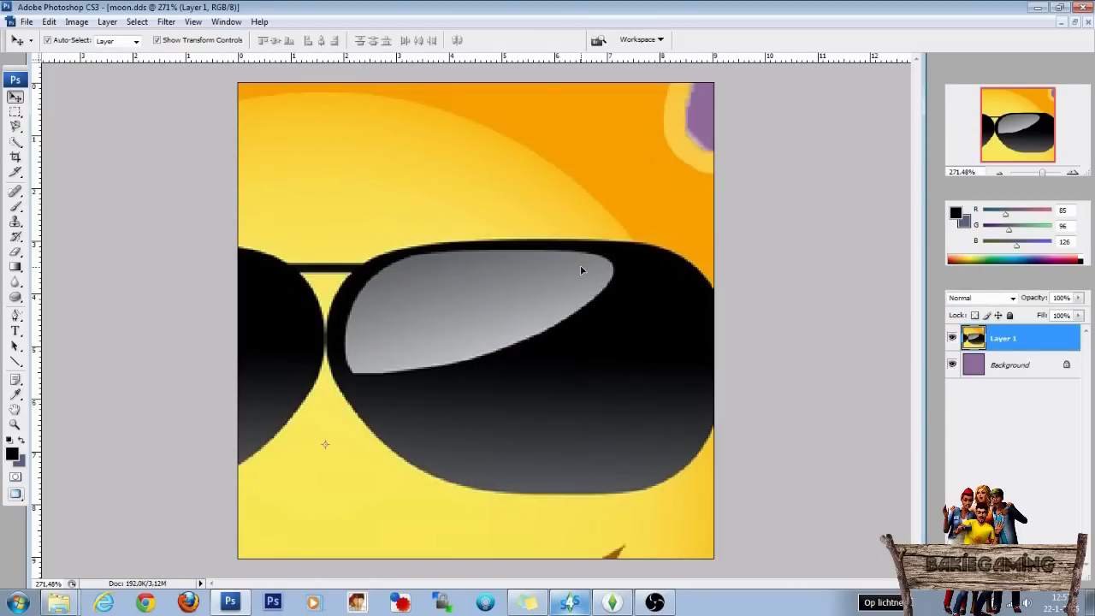
key(ctrl+minus)
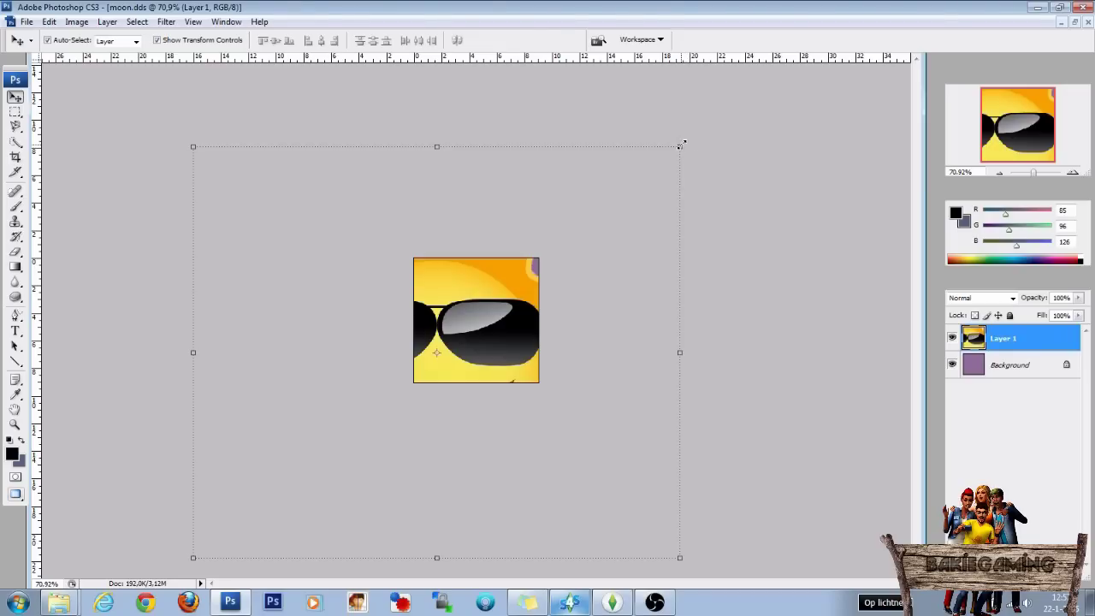
shift+drag(681, 145, 376, 454)
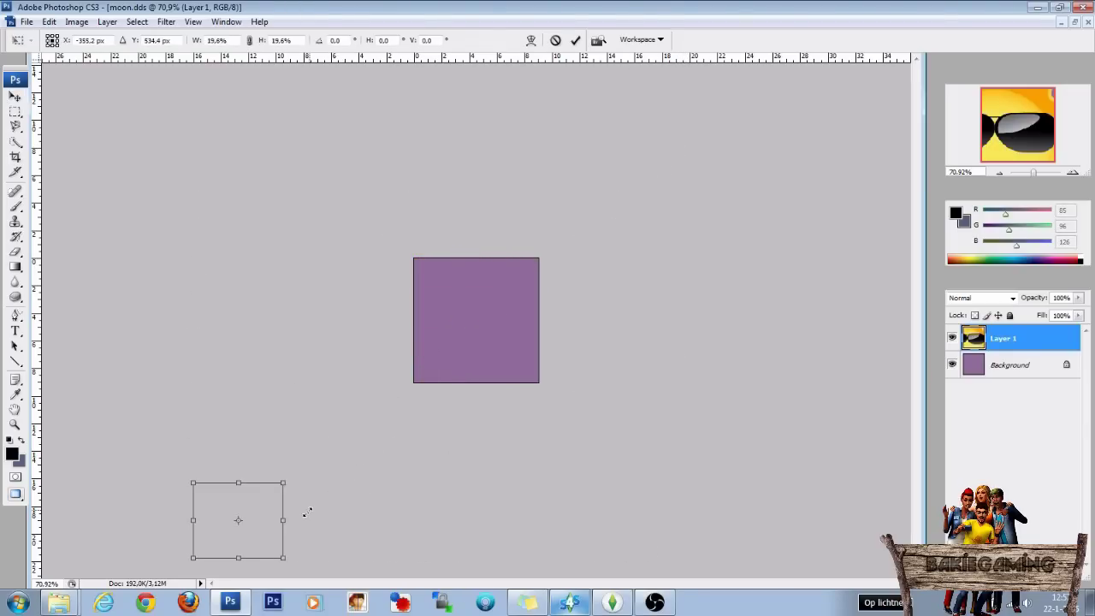
drag(247, 516, 487, 320)
mouse_move(524, 287)
shift+mouse_down()
mouse_move(515, 294)
mouse_move(541, 272)
shift+mouse_up()
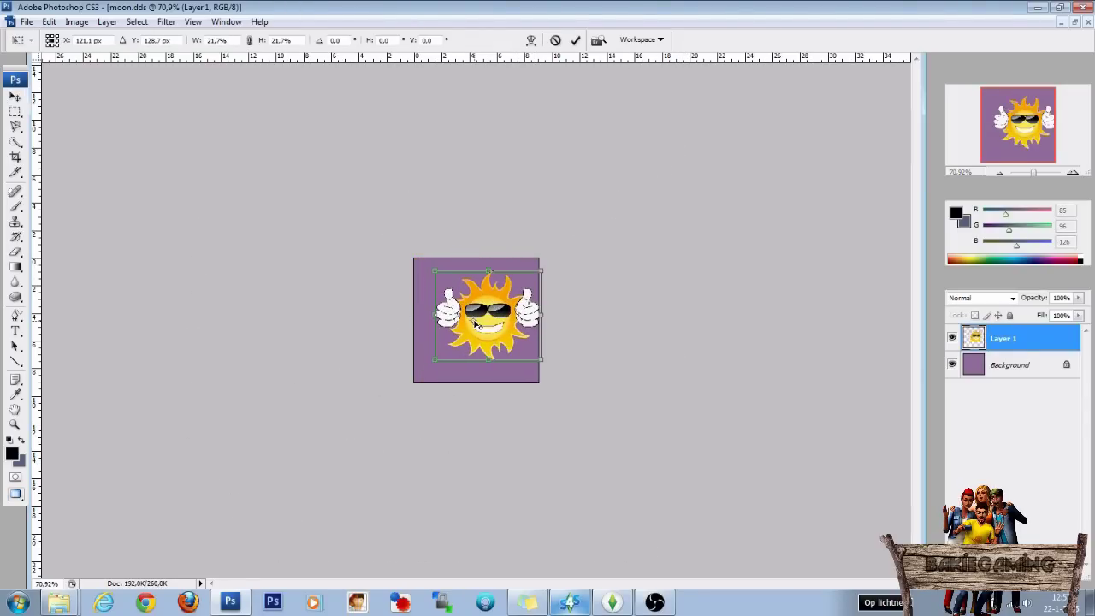
mouse_move(502, 338)
mouse_down()
mouse_move(477, 351)
mouse_move(491, 343)
mouse_up()
key(ctrl+0)
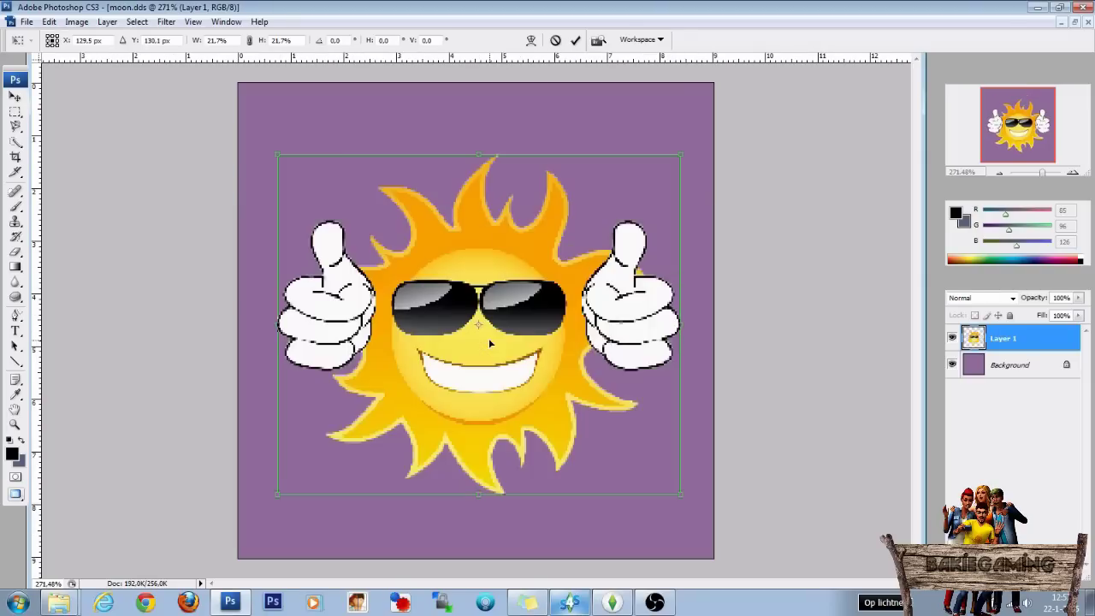
key(Return)
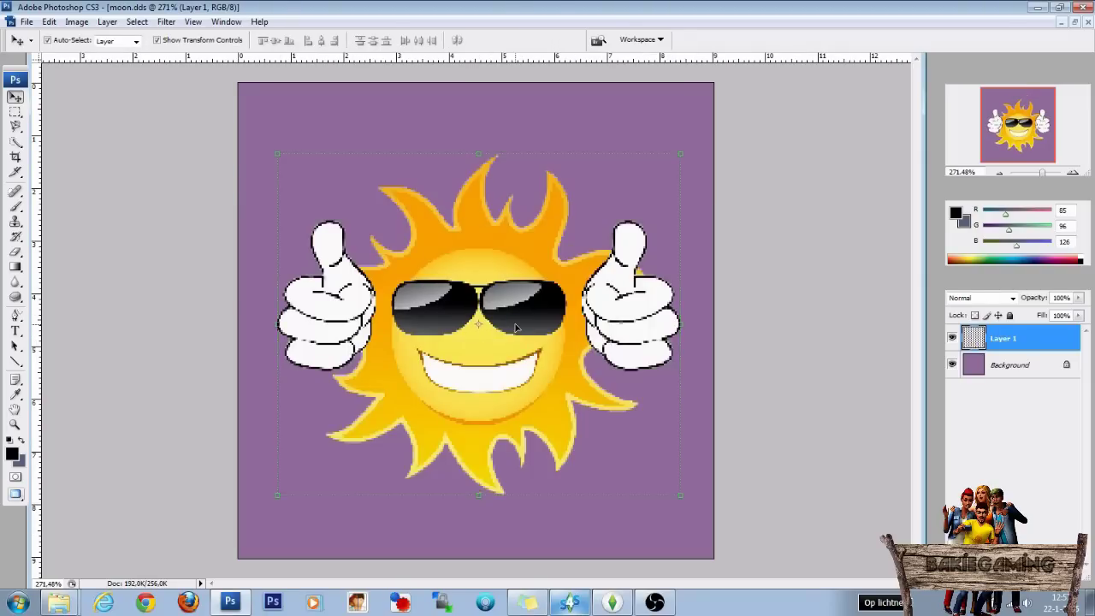
Create an Alpha 1 channel and fill Layer 1's sun-shaped selection with white on black
click(1009, 285)
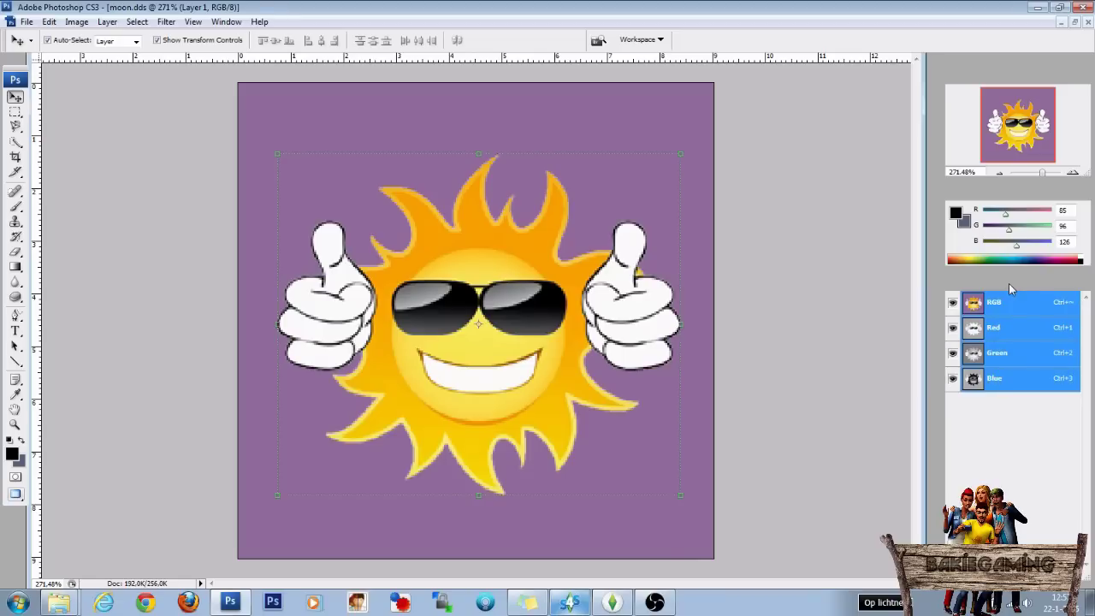
click(1058, 536)
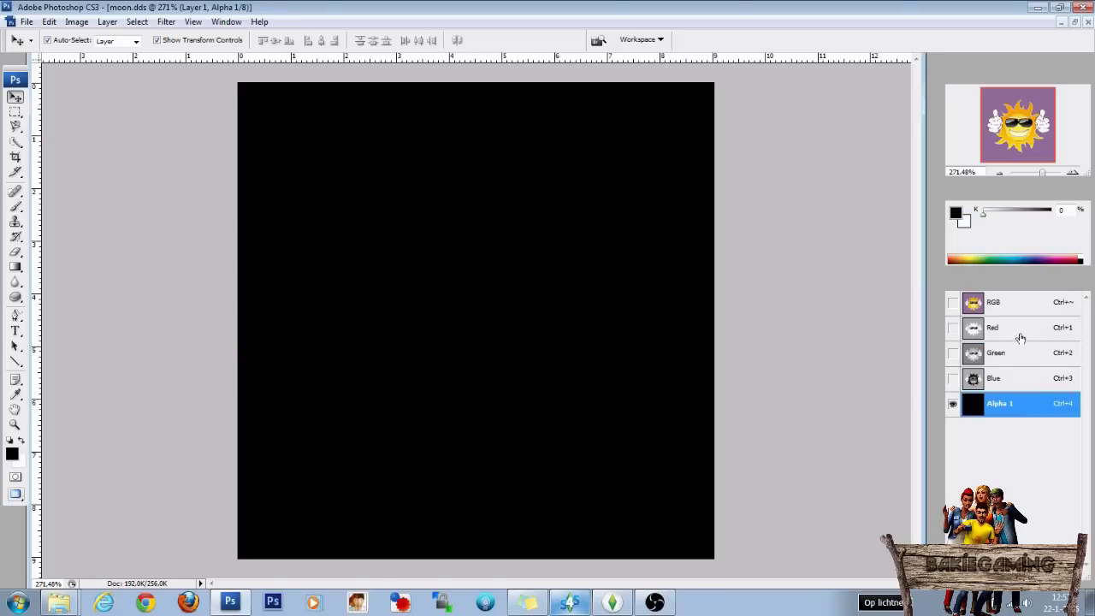
click(958, 289)
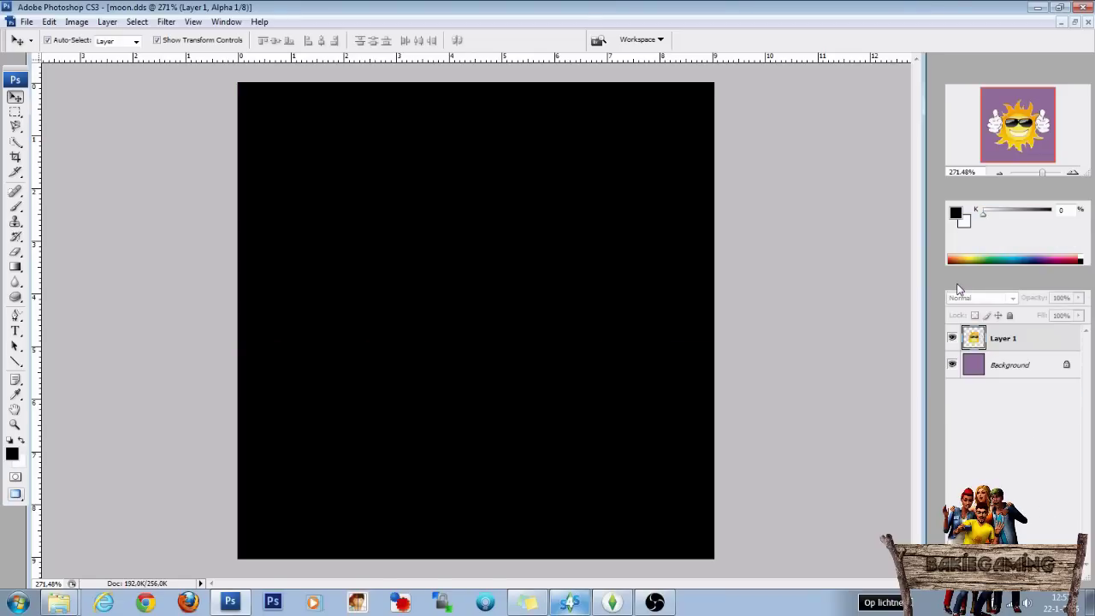
ctrl+click(975, 339)
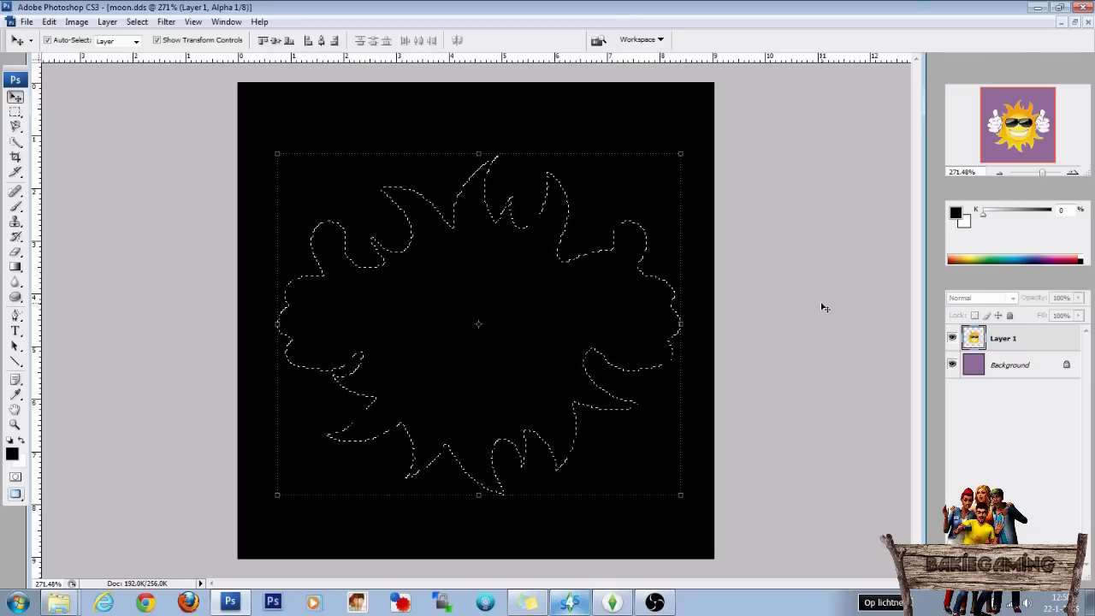
key(Delete)
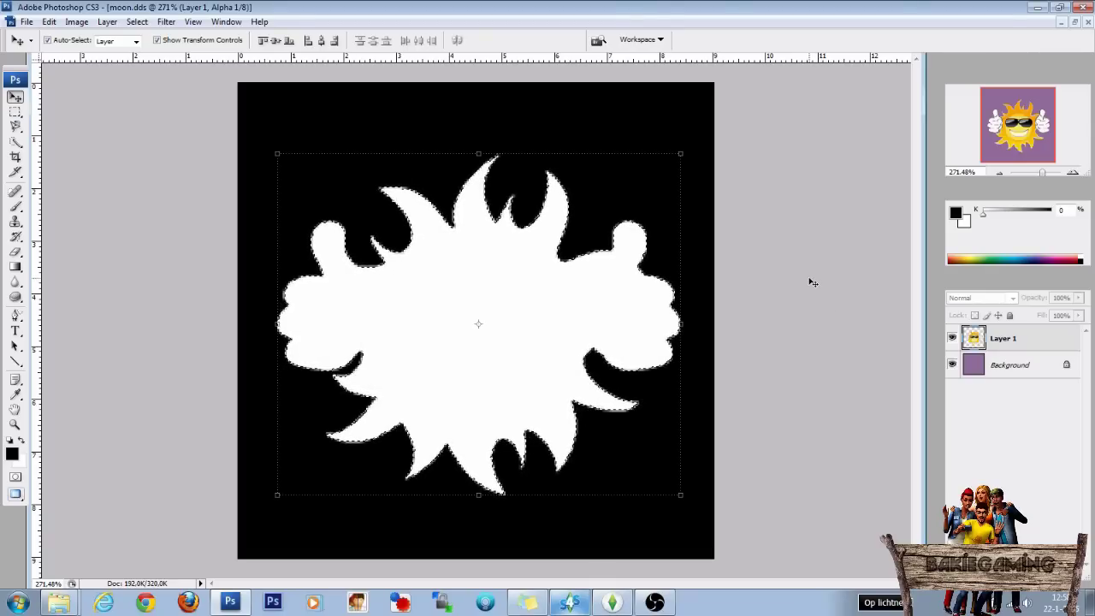
Save the sun image with its alpha as a DXT5 D3D/DDS file named Sun in TUTORIAL_Sticker
click(1008, 340)
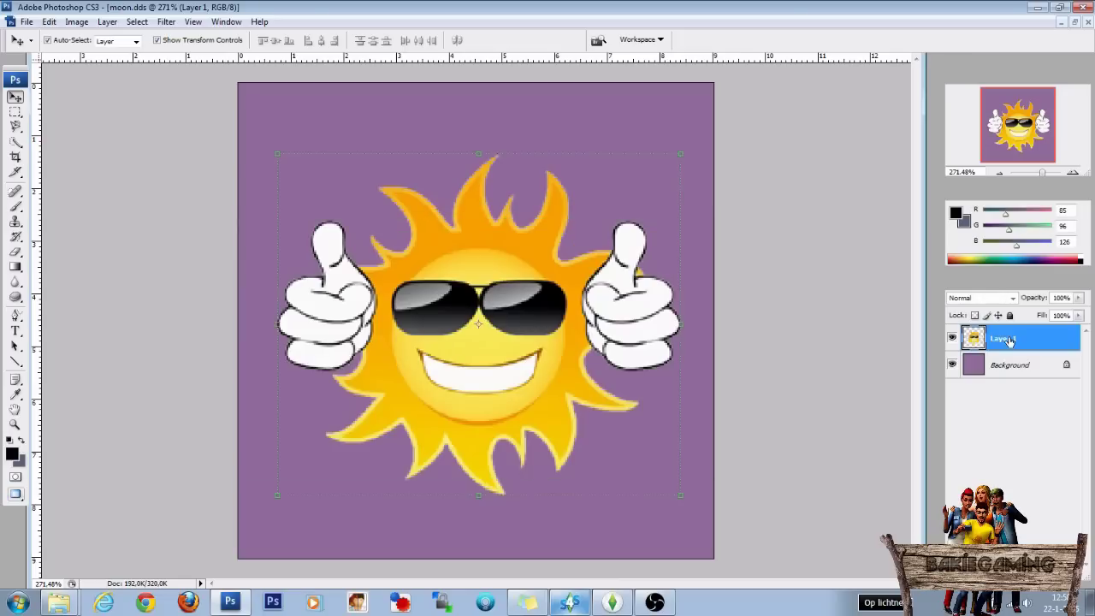
click(27, 22)
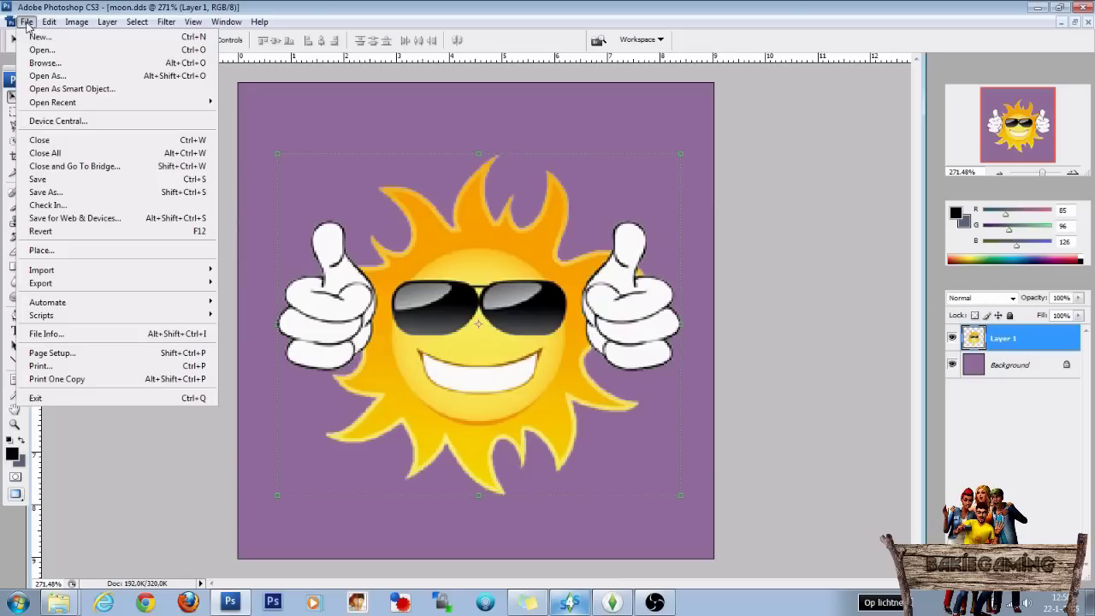
click(58, 199)
click(252, 341)
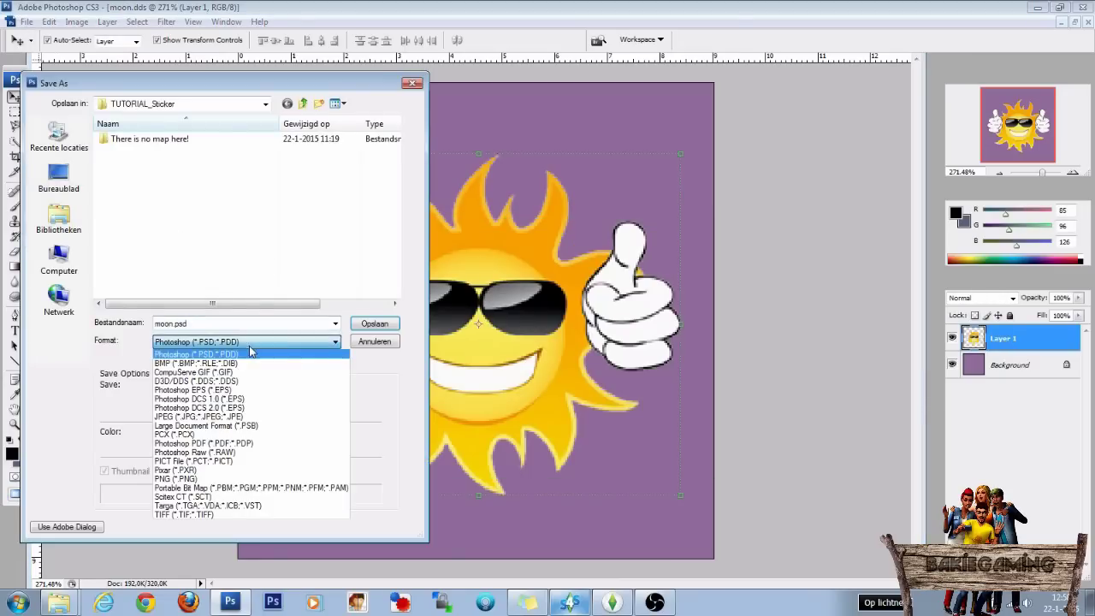
click(189, 381)
click(192, 322)
click(191, 323)
key(BackSpace)
key(BackSpace)
key(BackSpace)
key(BackSpace)
text(2)
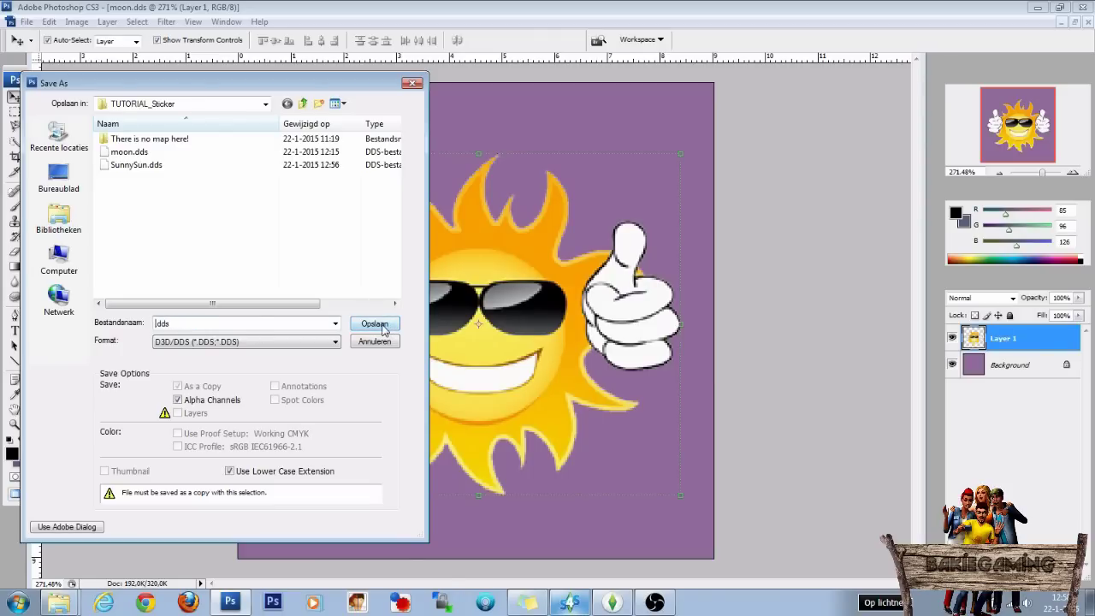
text(Sunn)
click(369, 327)
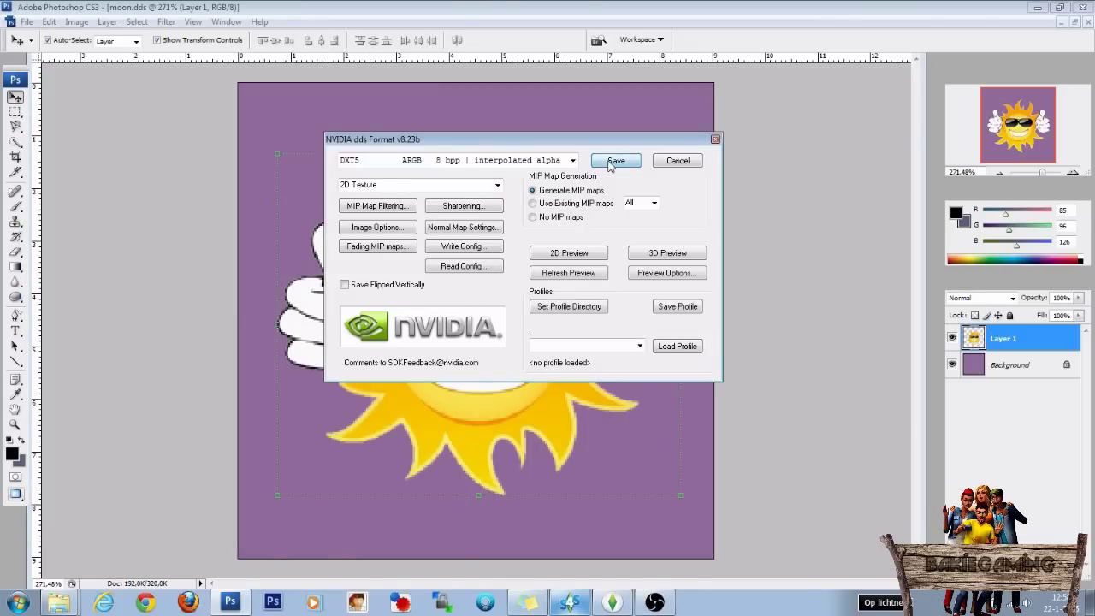
click(613, 162)
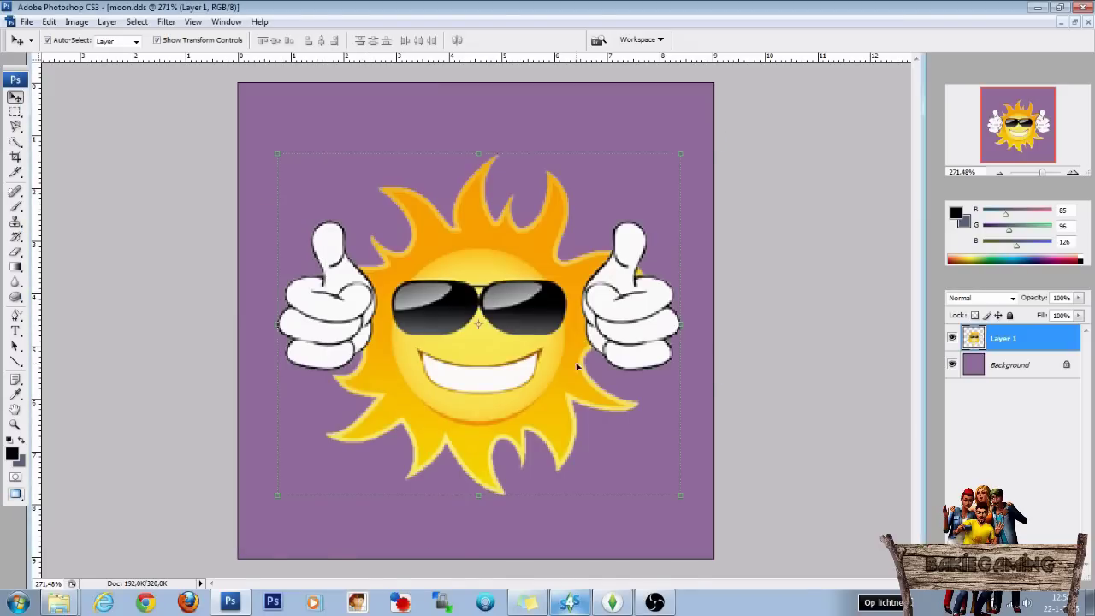
Import Sun.dds as the light-blue swatch's texture in Sims 4 Studio
click(572, 603)
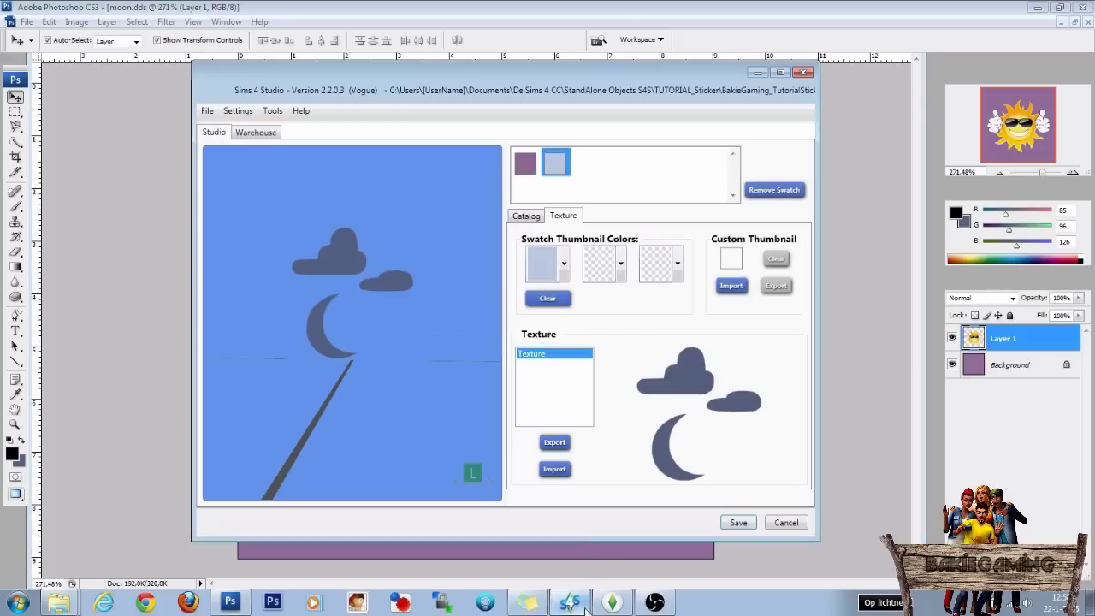
click(562, 471)
click(532, 192)
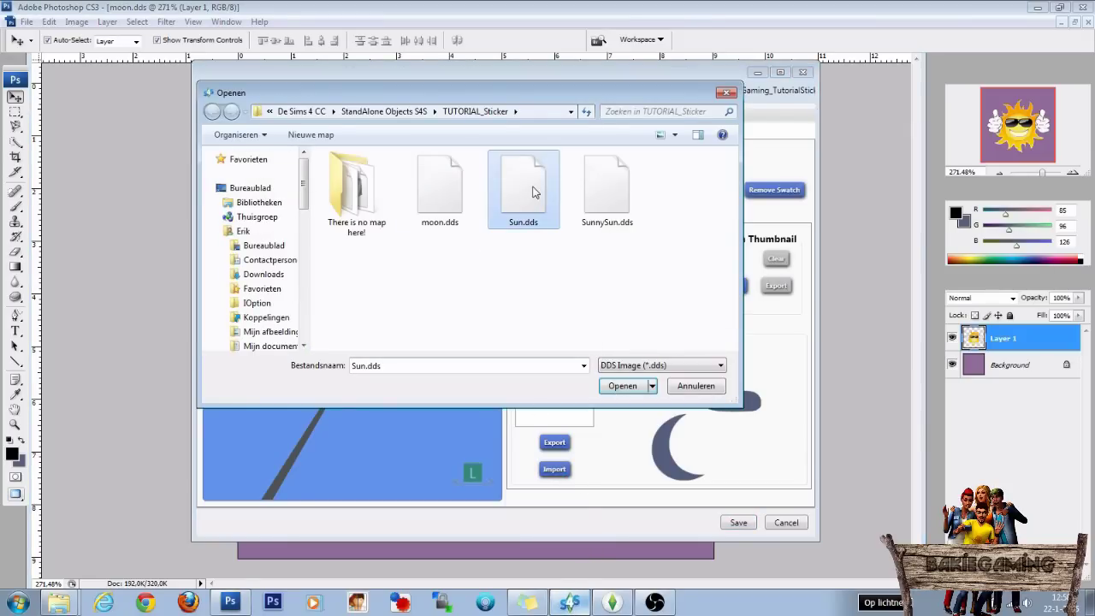
click(623, 388)
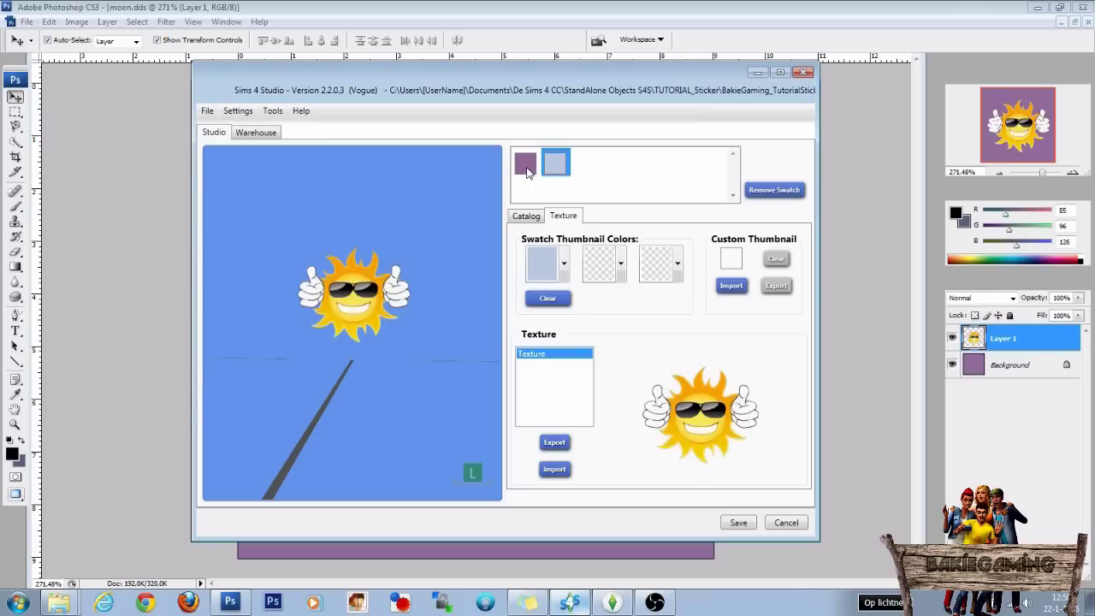
Compare the purple swatch's one-thumb sun with the light-blue swatch's new sun
click(528, 169)
click(556, 170)
click(528, 168)
click(555, 167)
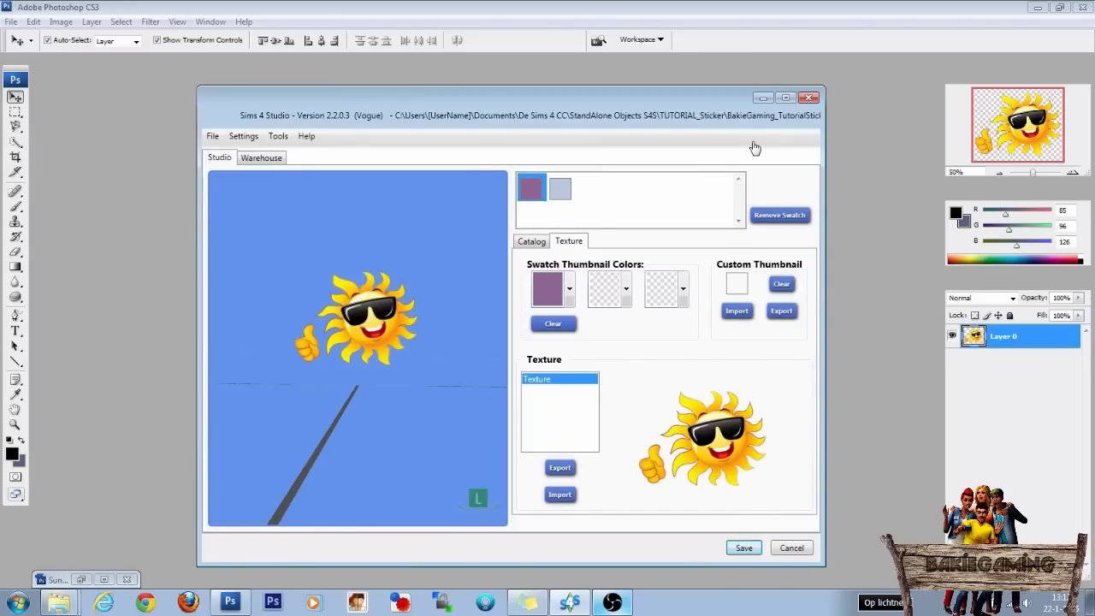
Create a new 32×32 px document with a transparent background
click(761, 98)
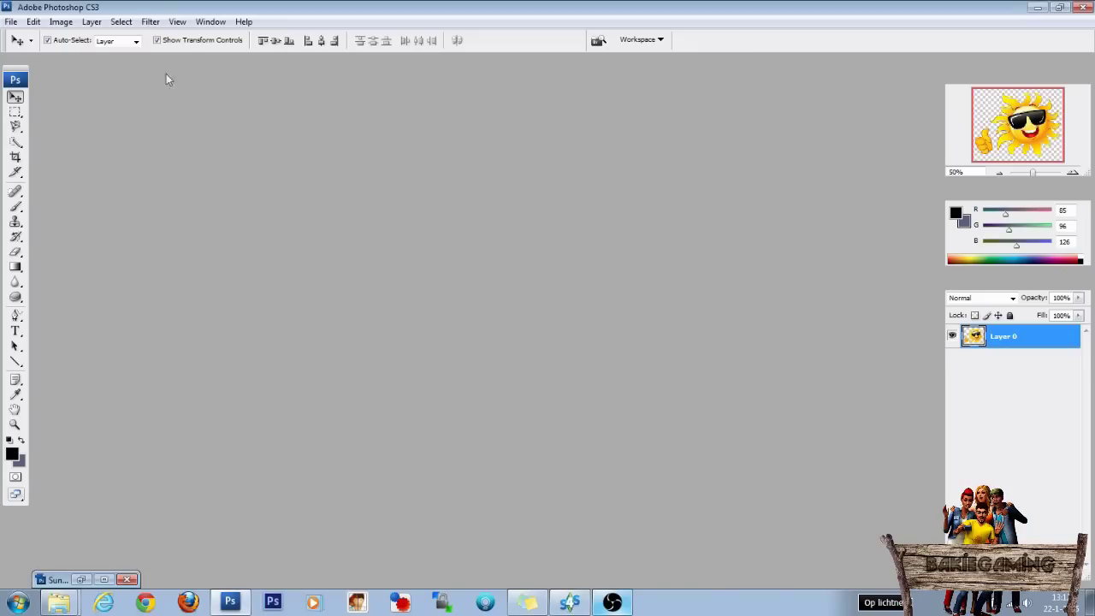
click(9, 21)
click(24, 37)
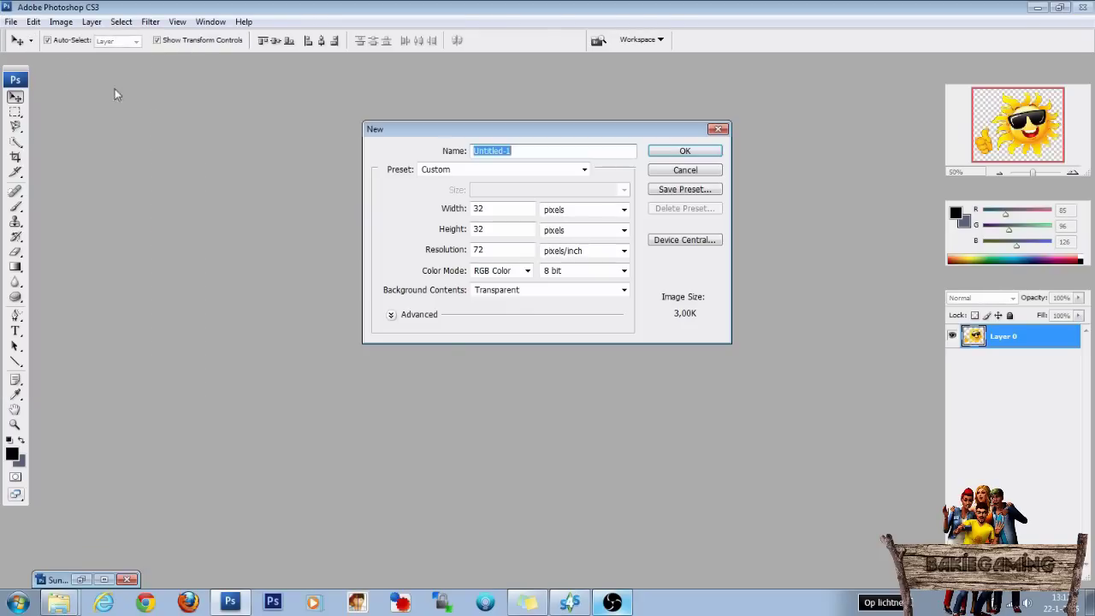
double_click(494, 208)
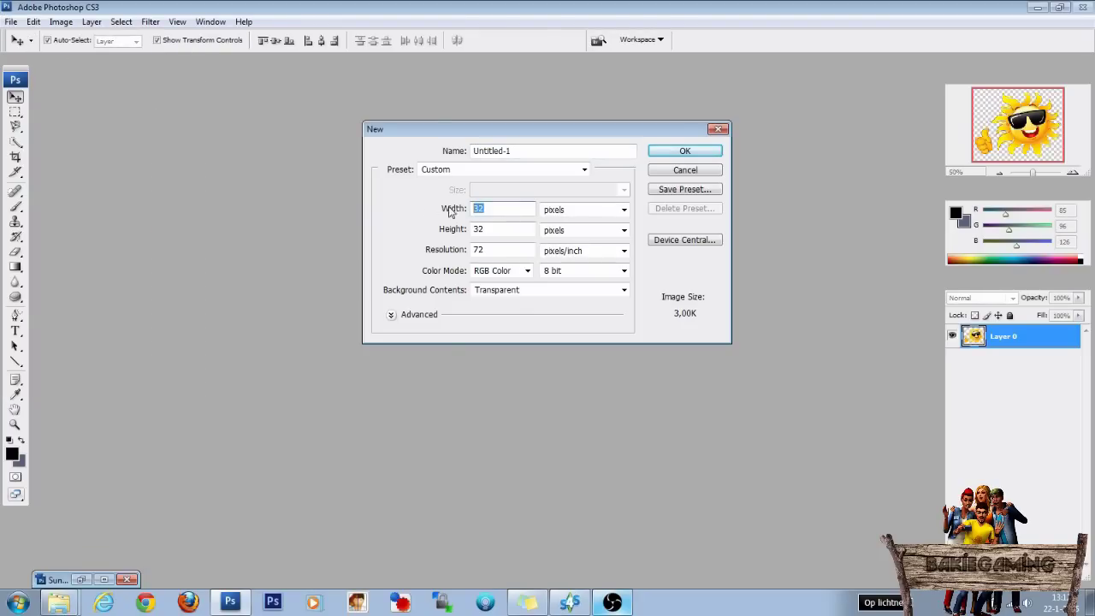
double_click(500, 229)
click(669, 154)
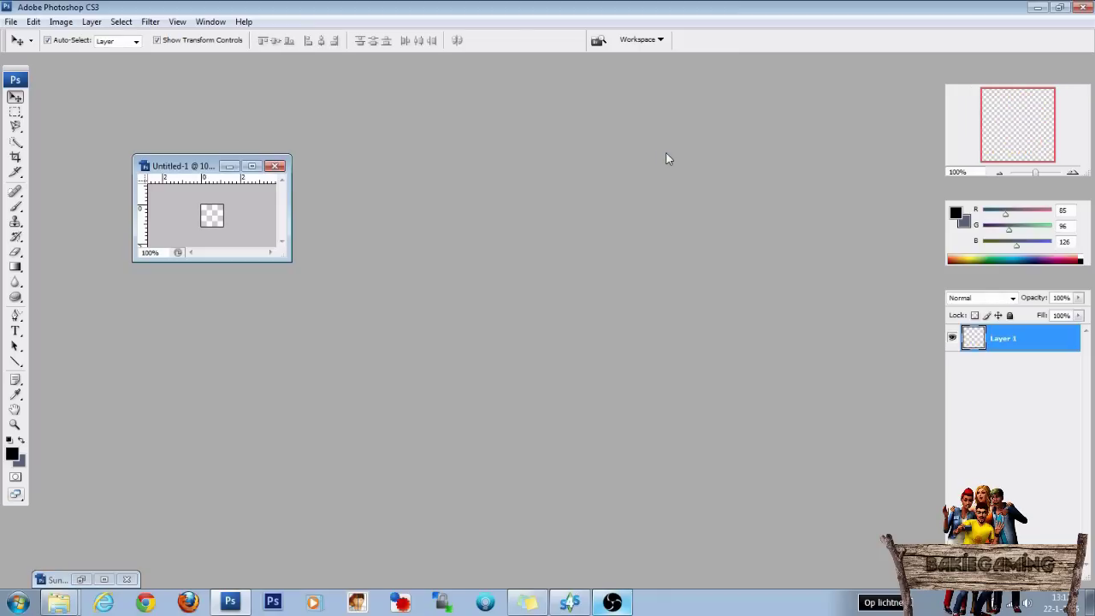
Copy the sun layer from Sun2.jpg into the new Untitled-1 document
drag(186, 171, 433, 159)
click(82, 579)
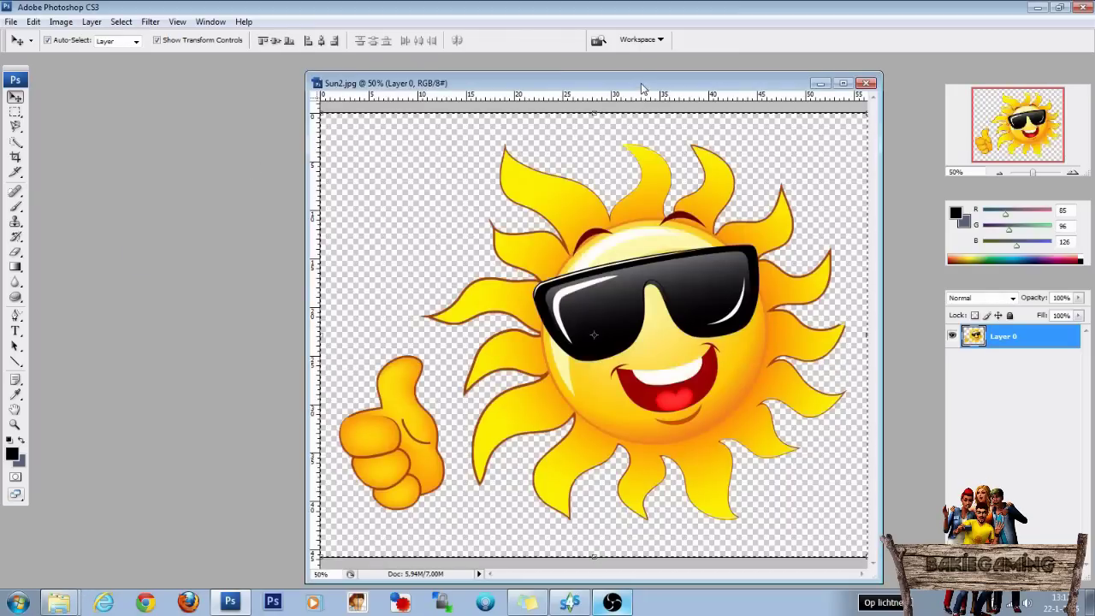
drag(646, 83, 833, 77)
drag(787, 244, 458, 207)
drag(754, 79, 622, 75)
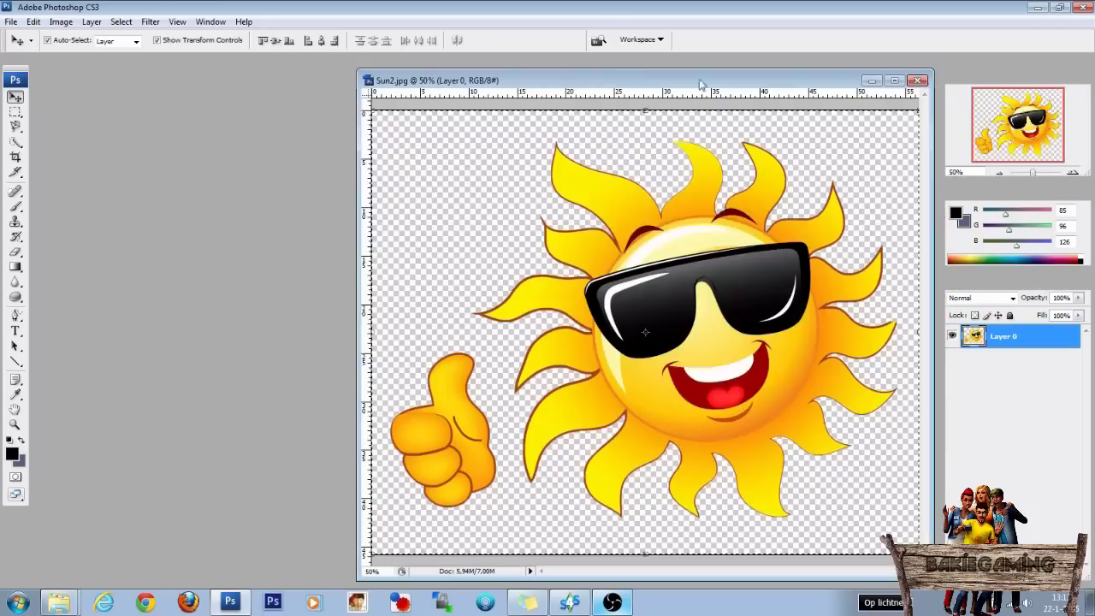
click(892, 76)
click(499, 154)
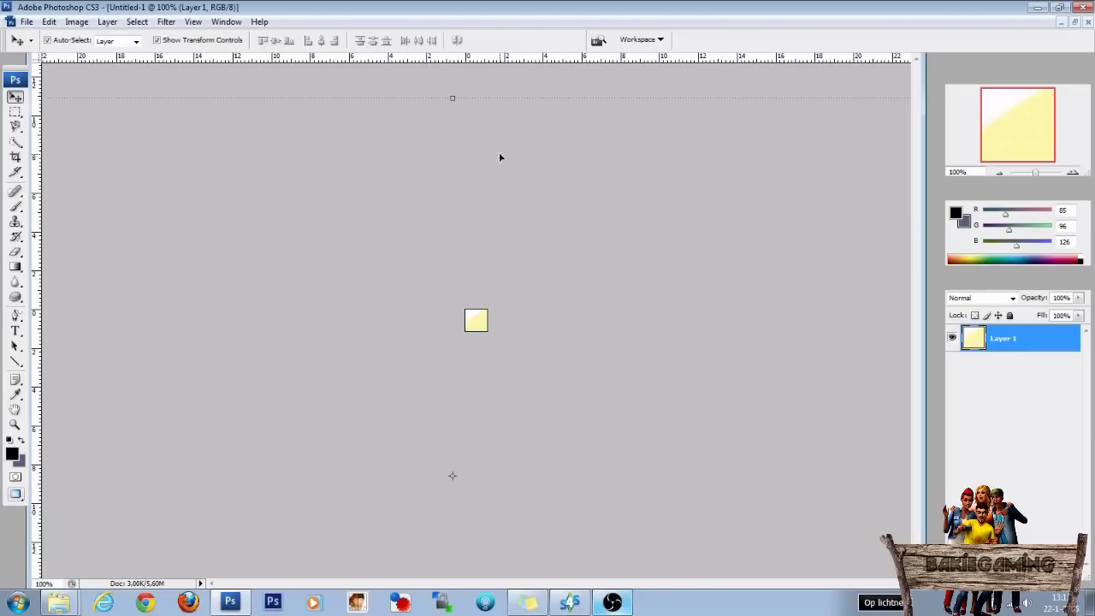
Scale the sun layer down proportionally so it fills the 32×32 canvas
key(ctrl+minus)
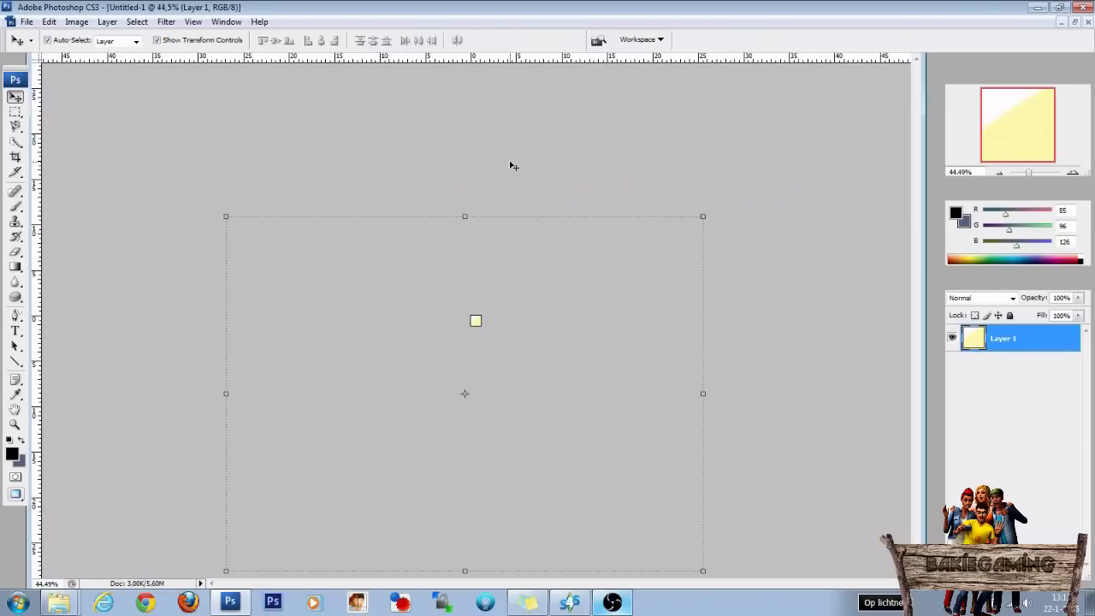
shift+drag(703, 217, 477, 321)
key(ctrl+0)
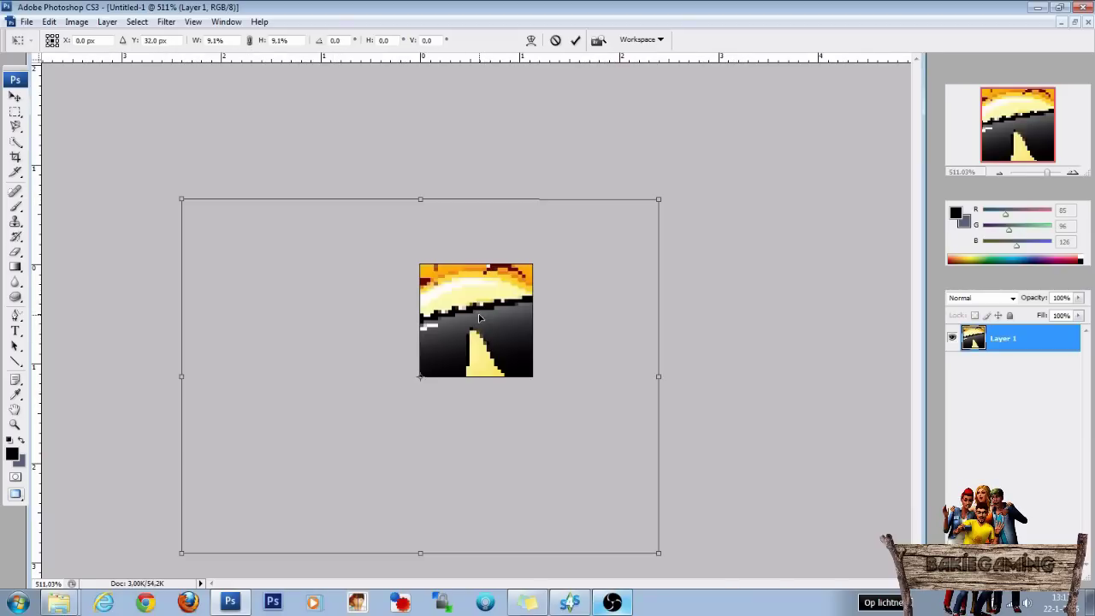
shift+drag(659, 197, 424, 381)
drag(361, 433, 500, 297)
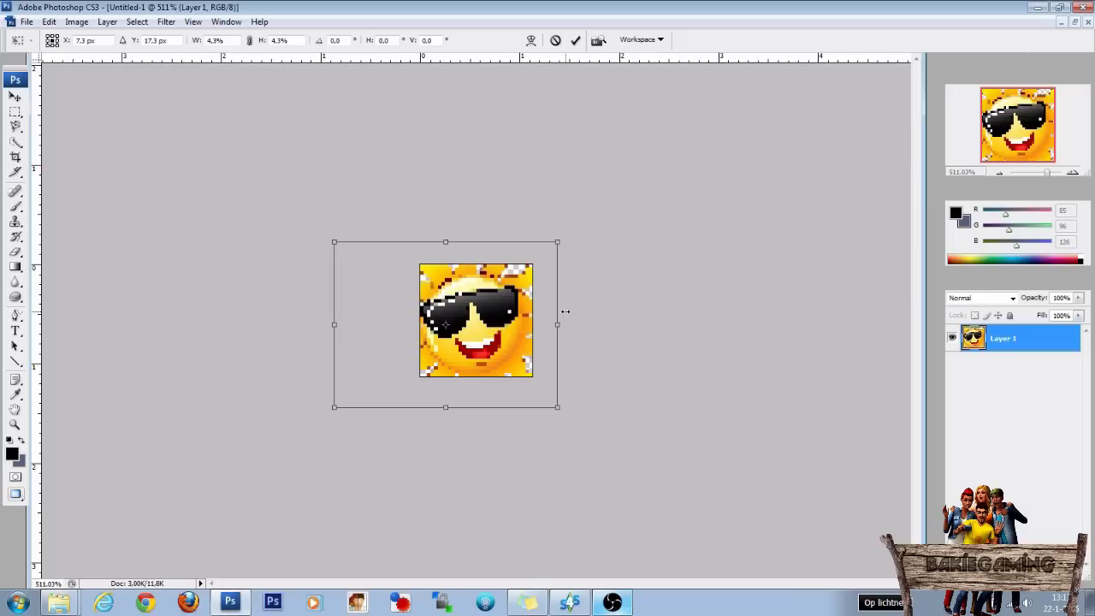
key(Return)
Save the small sun as SunnySun Thumb.dds in D3D/DDS format, accepting the NVIDIA export settings
click(676, 308)
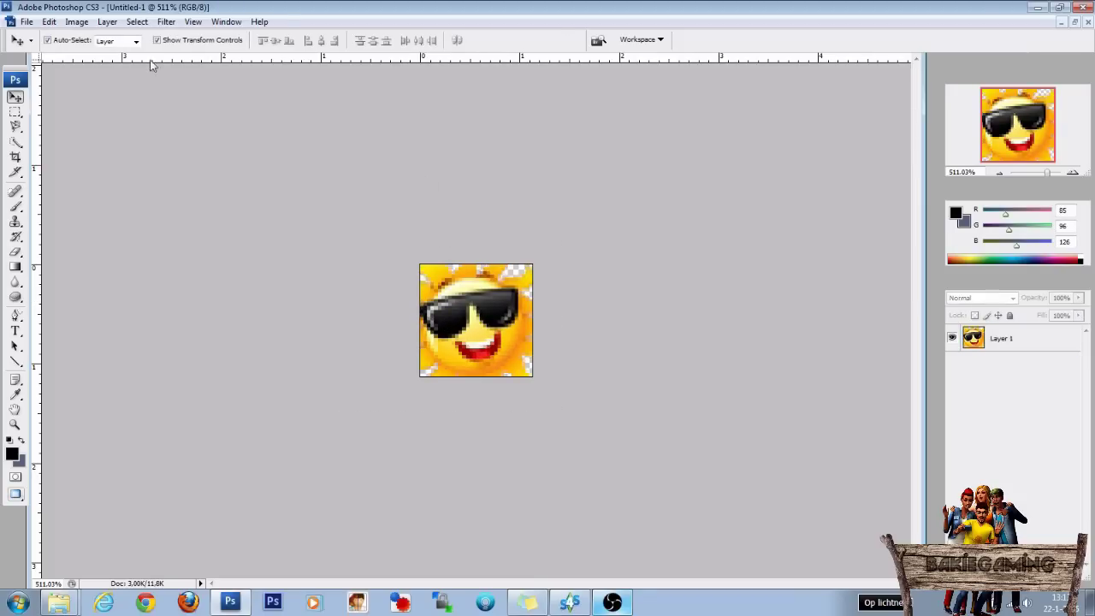
click(26, 21)
click(49, 193)
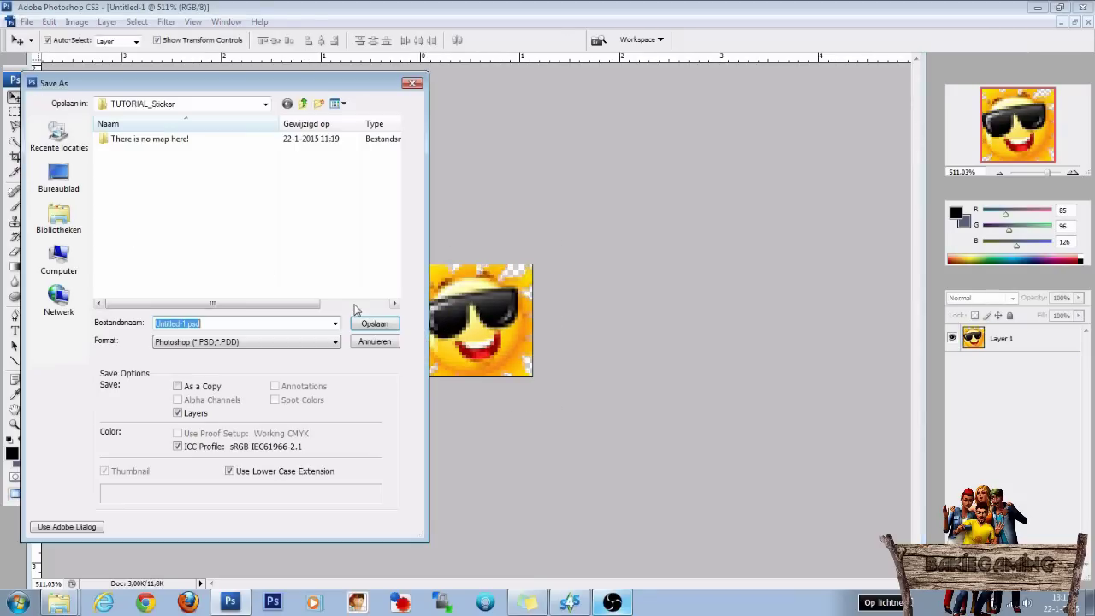
click(209, 341)
click(198, 381)
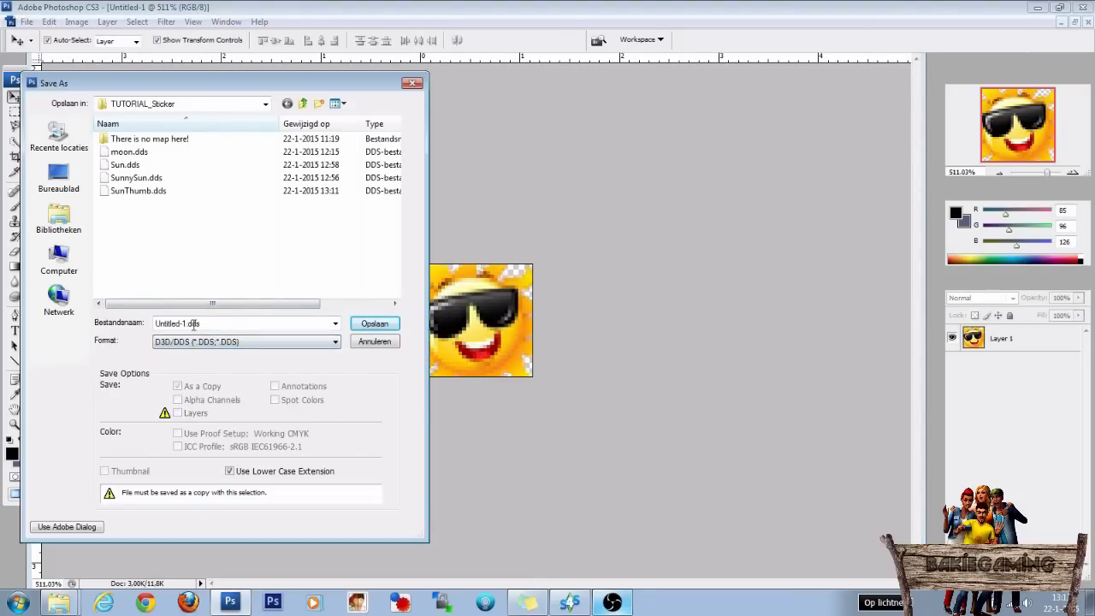
click(137, 178)
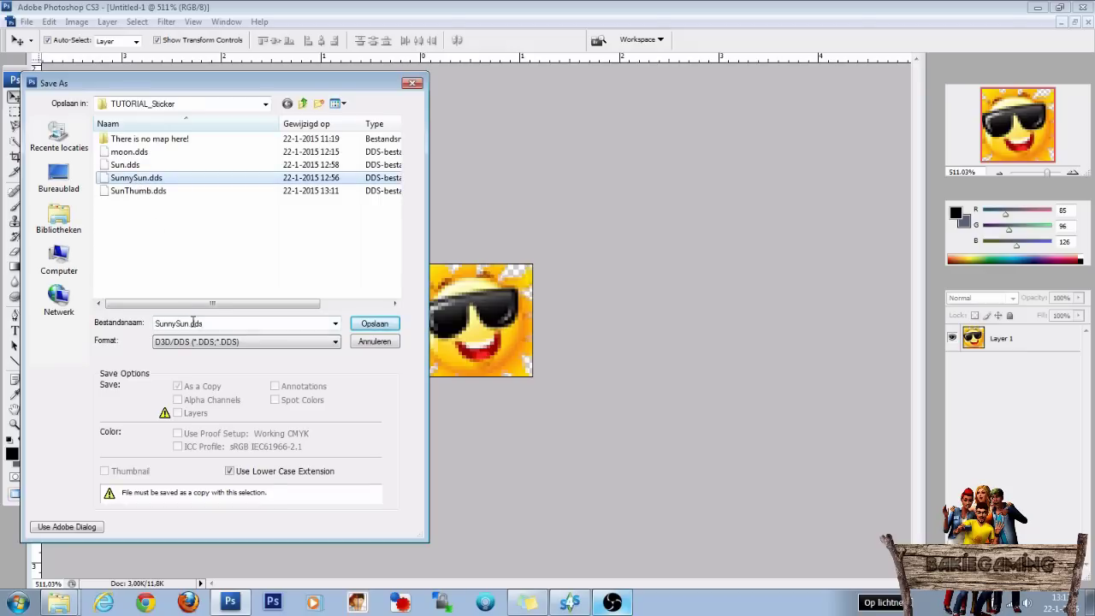
double_click(190, 322)
click(200, 325)
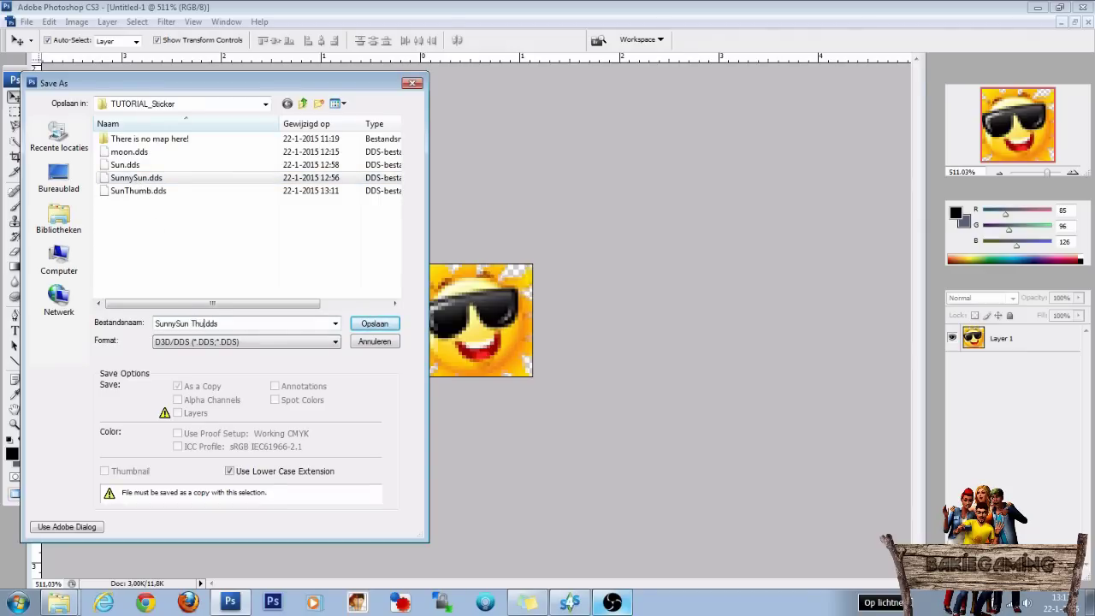
click(370, 326)
click(619, 162)
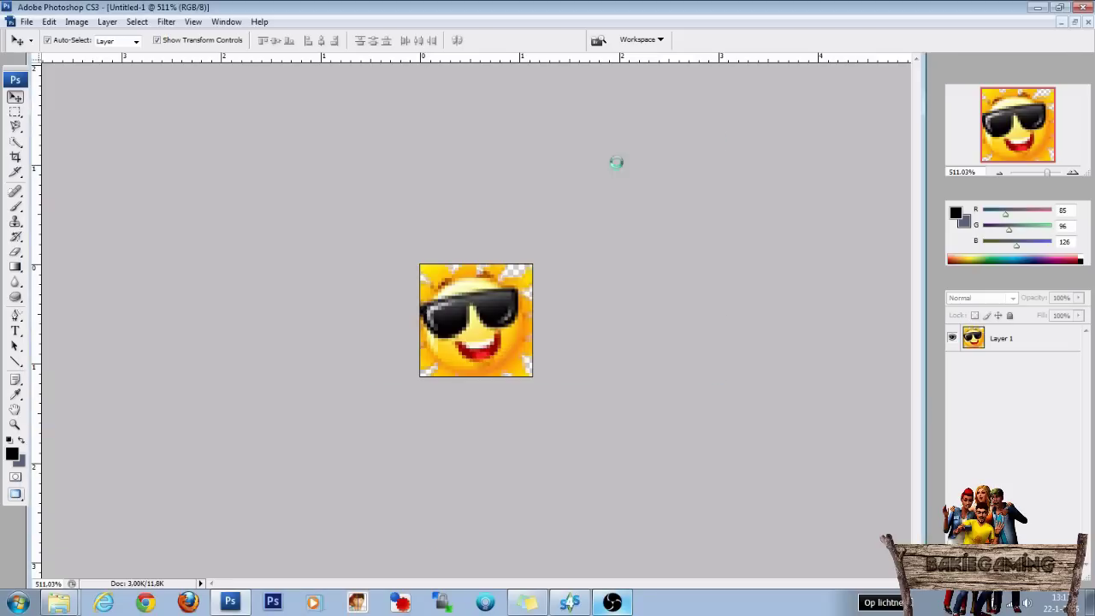
Import SunnySun Thumb.dds as the first sun swatch's custom thumbnail
click(569, 603)
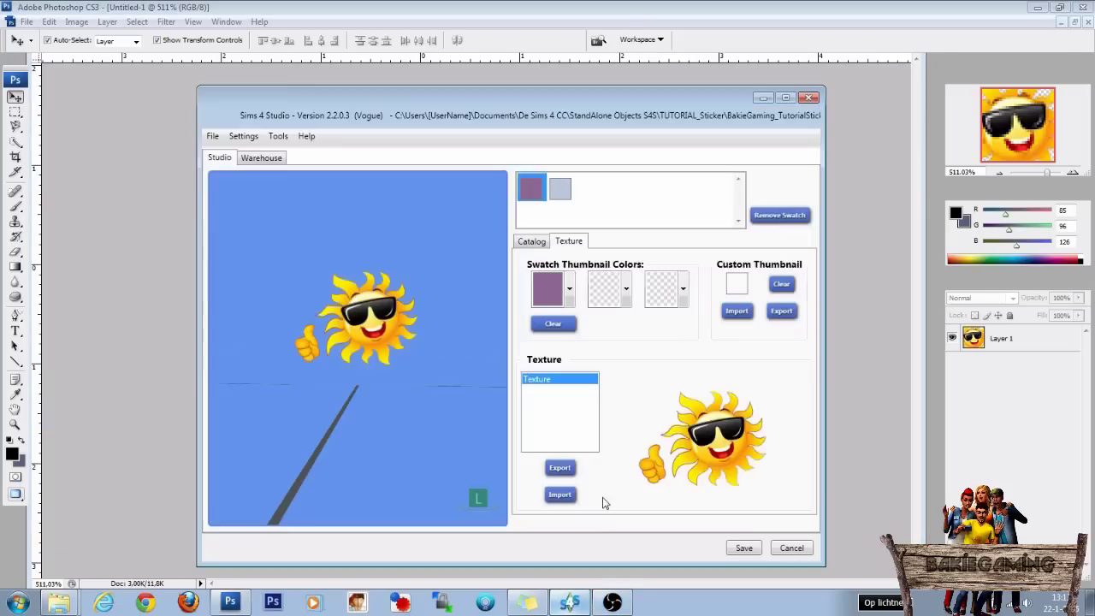
click(728, 312)
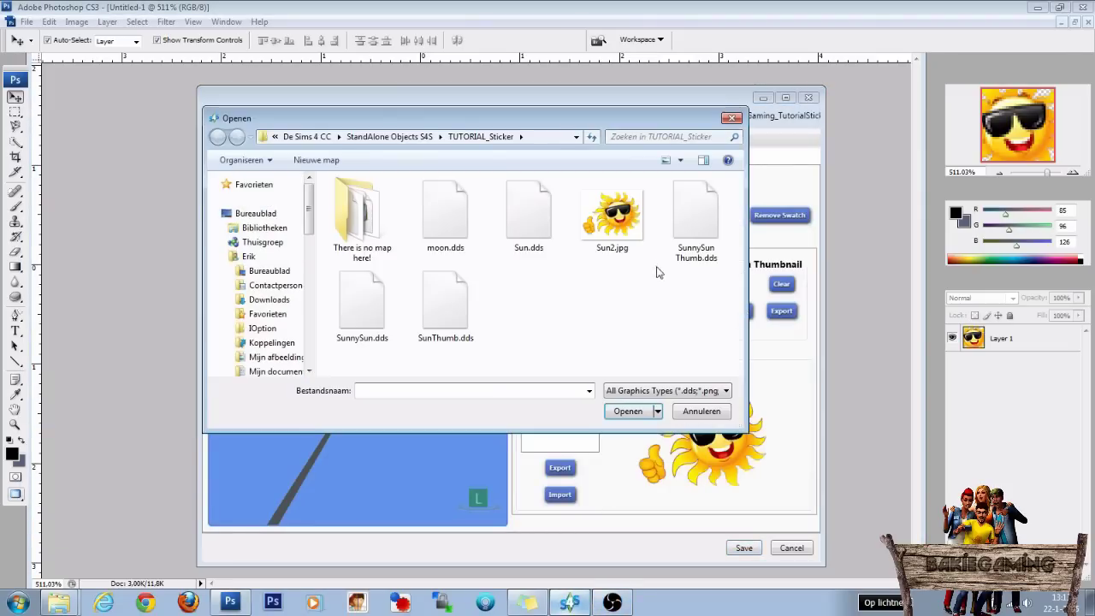
click(697, 218)
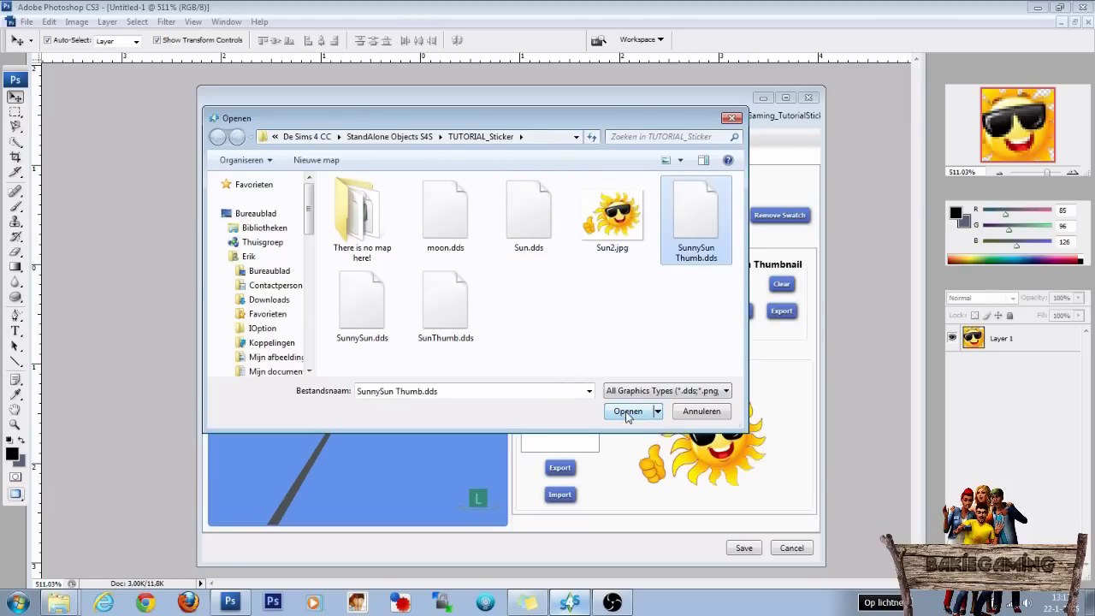
click(628, 413)
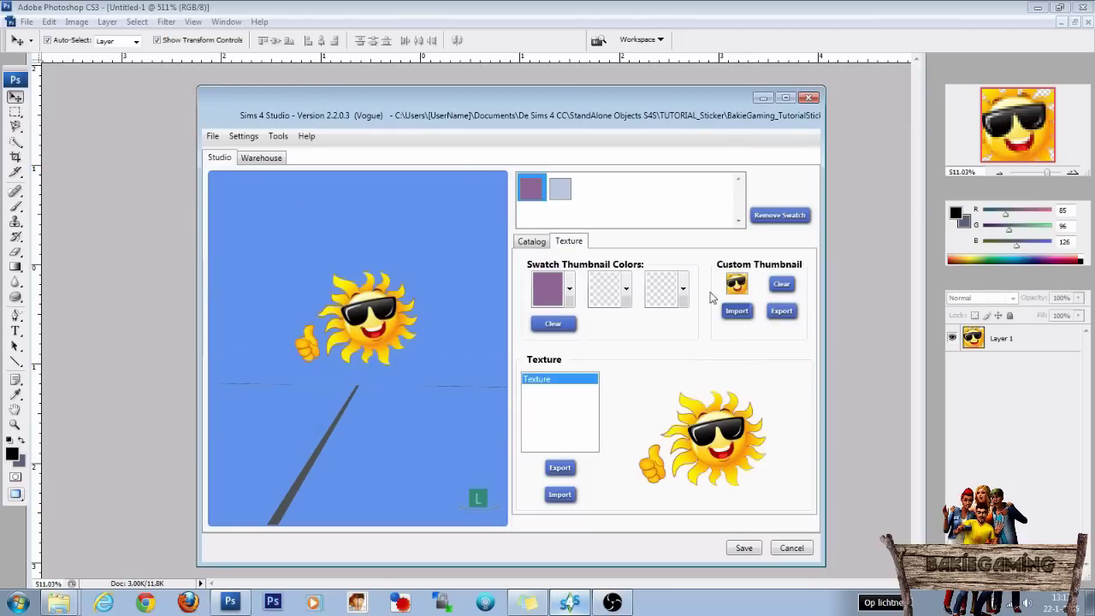
Import SunThumb.dds as the second, two-thumbs sun swatch's custom thumbnail
click(560, 190)
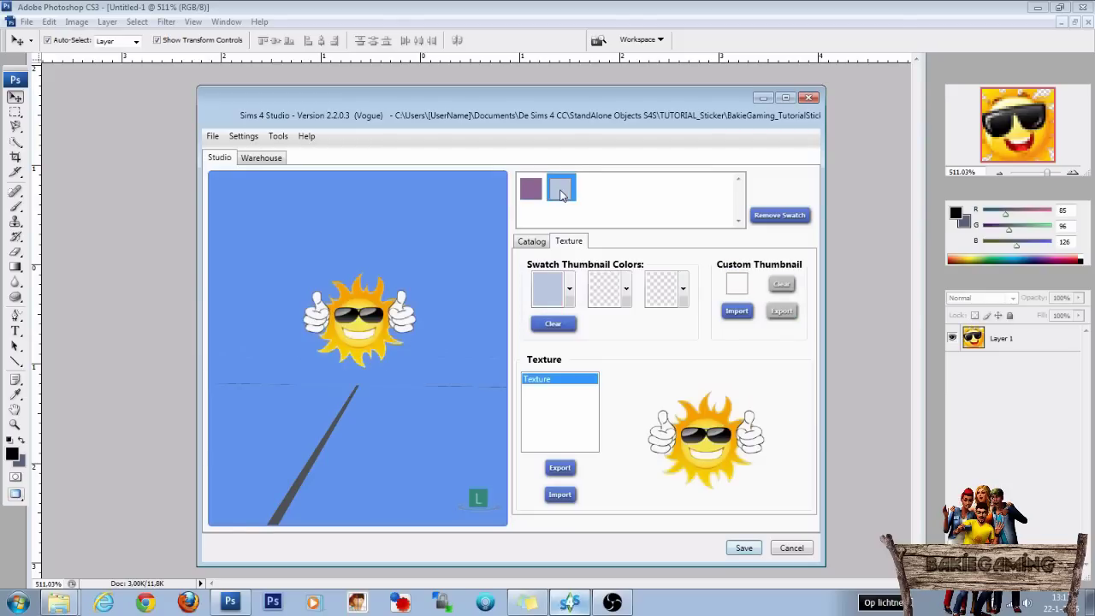
click(737, 311)
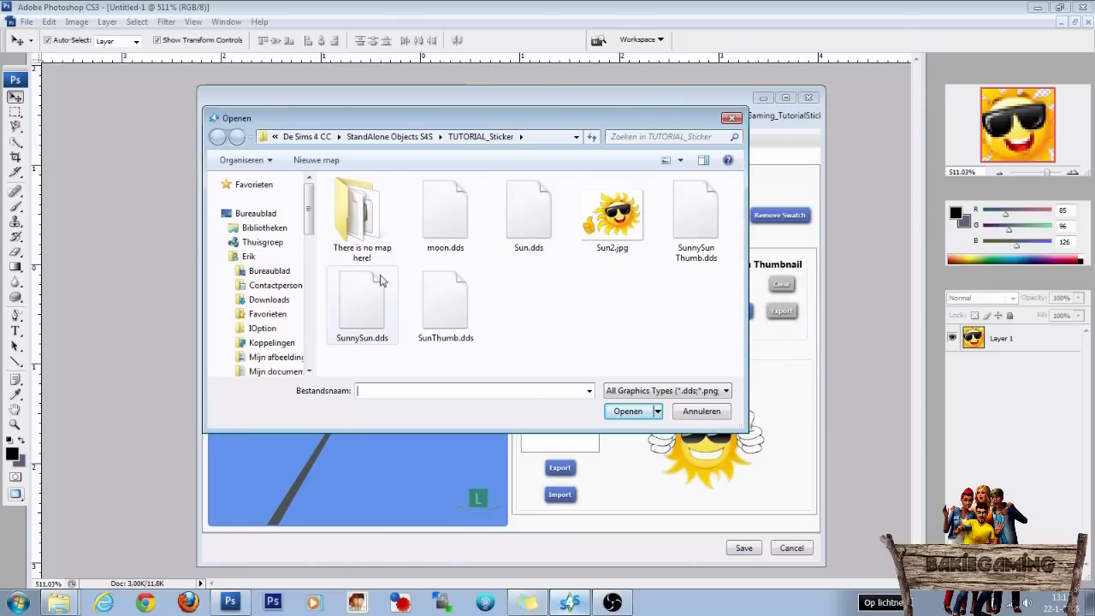
click(464, 308)
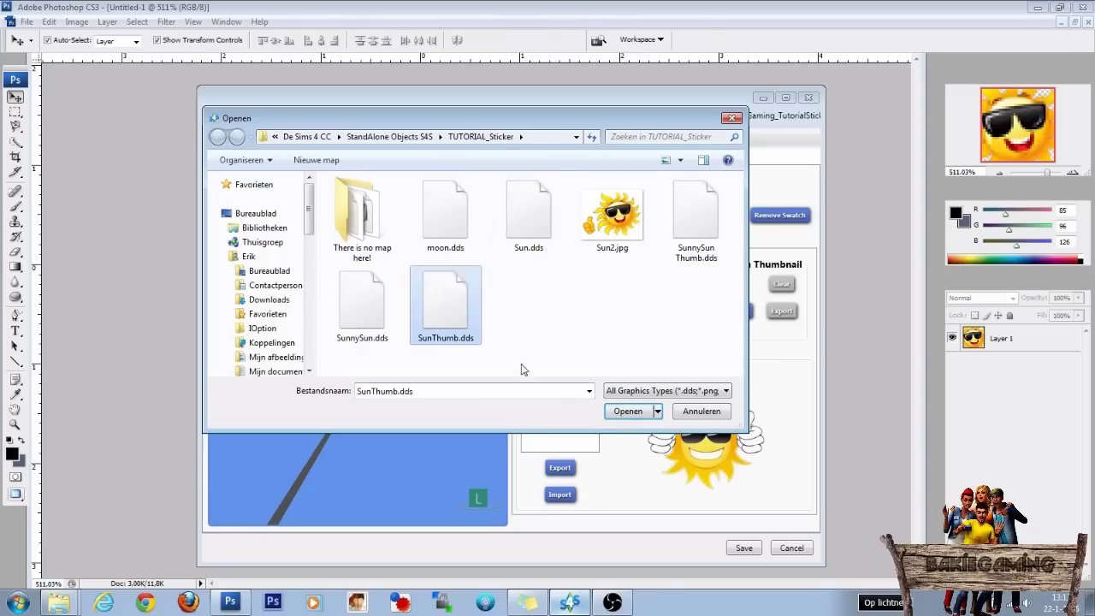
click(624, 414)
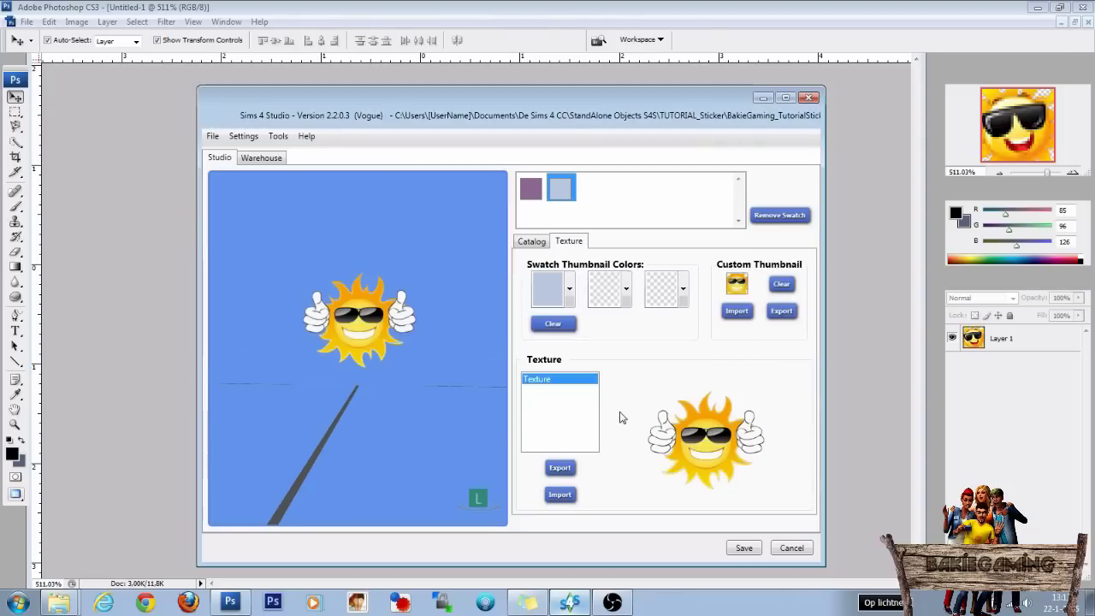
click(532, 190)
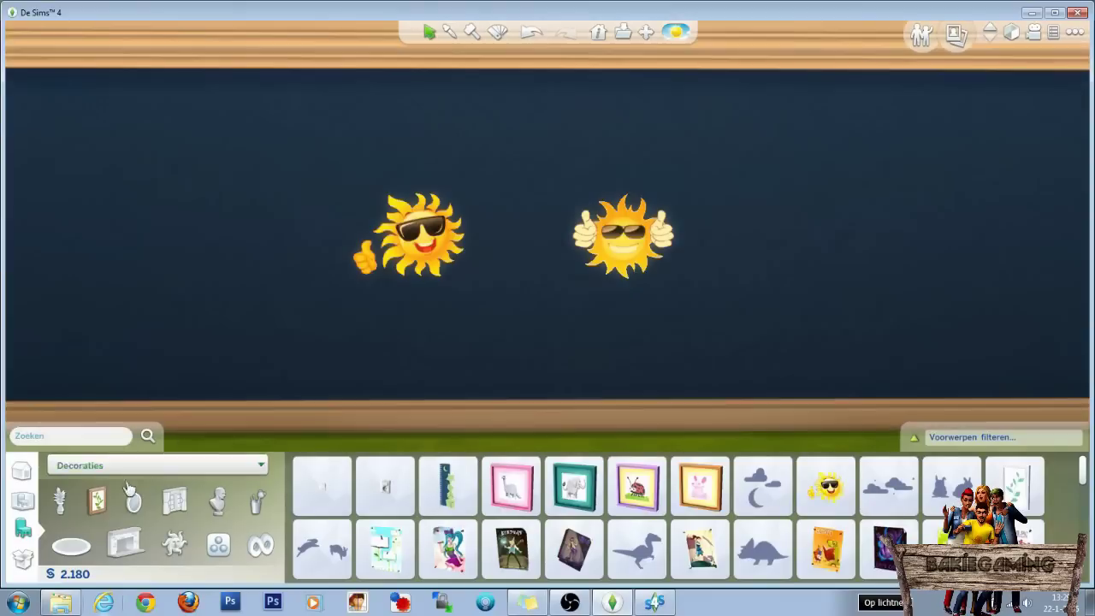
Browse the Paintings & Posters decorations catalog in The Sims 4, then return to Sims 4 Studio
click(97, 501)
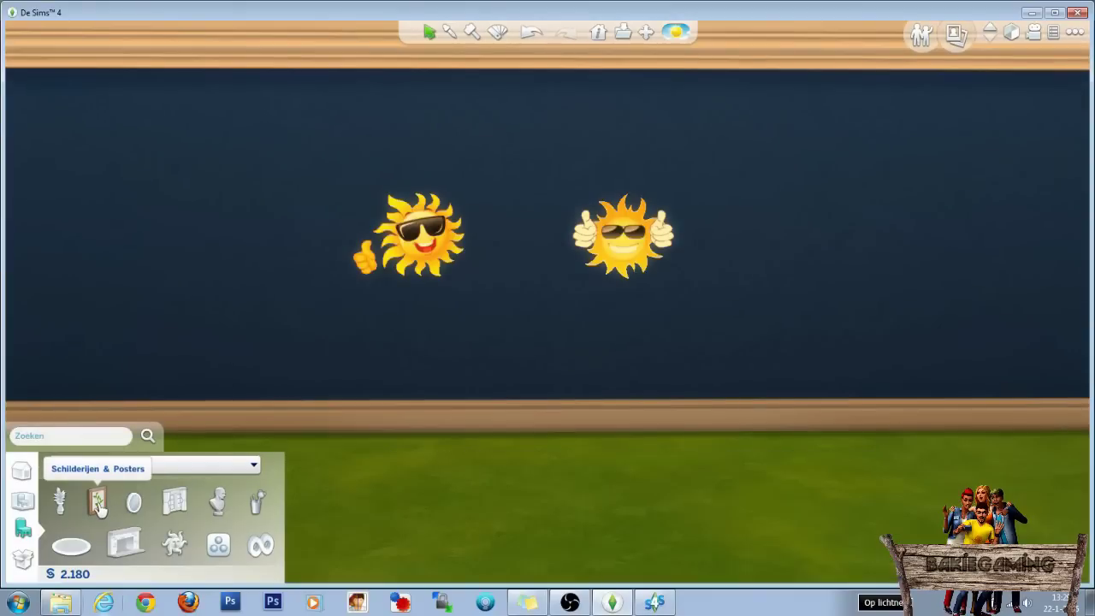
mouse_move(832, 487)
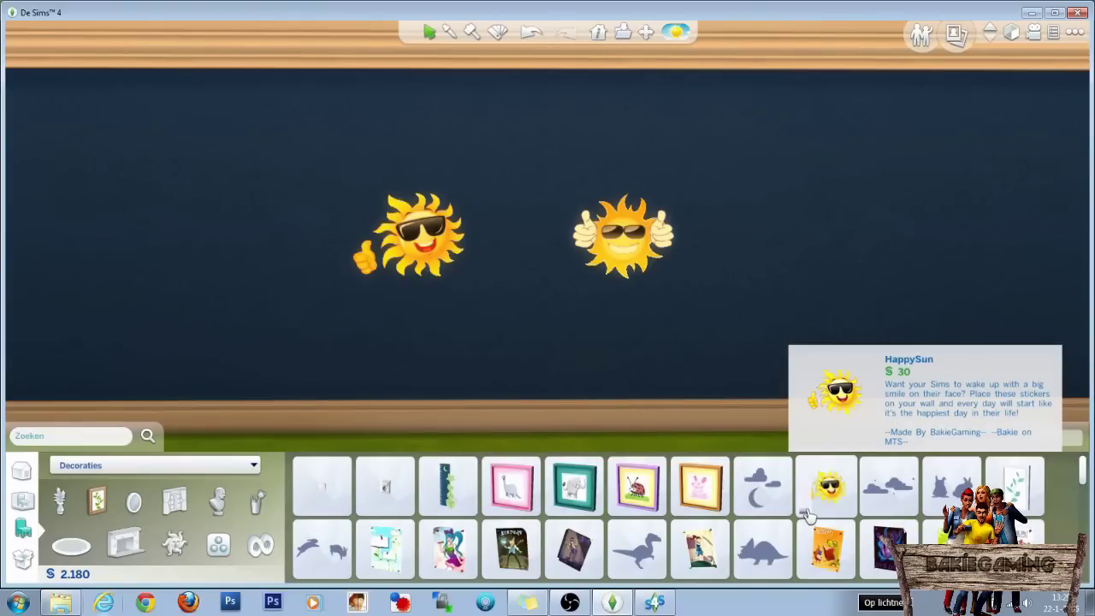
click(652, 603)
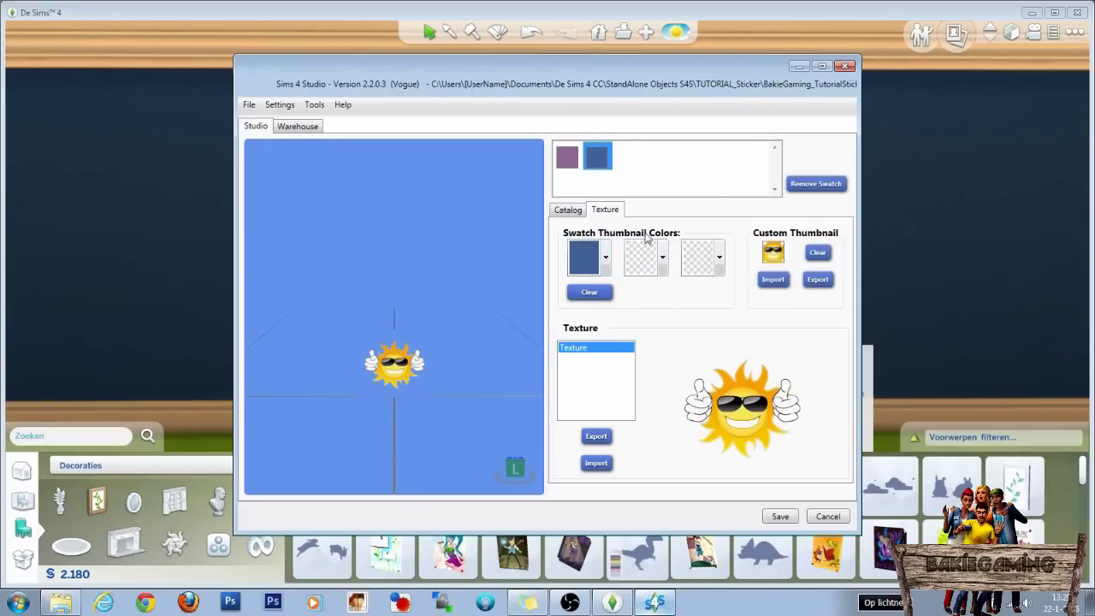
Minimize Sims 4 Studio to reveal the game wall with both sun stickers
click(800, 66)
mouse_move(817, 505)
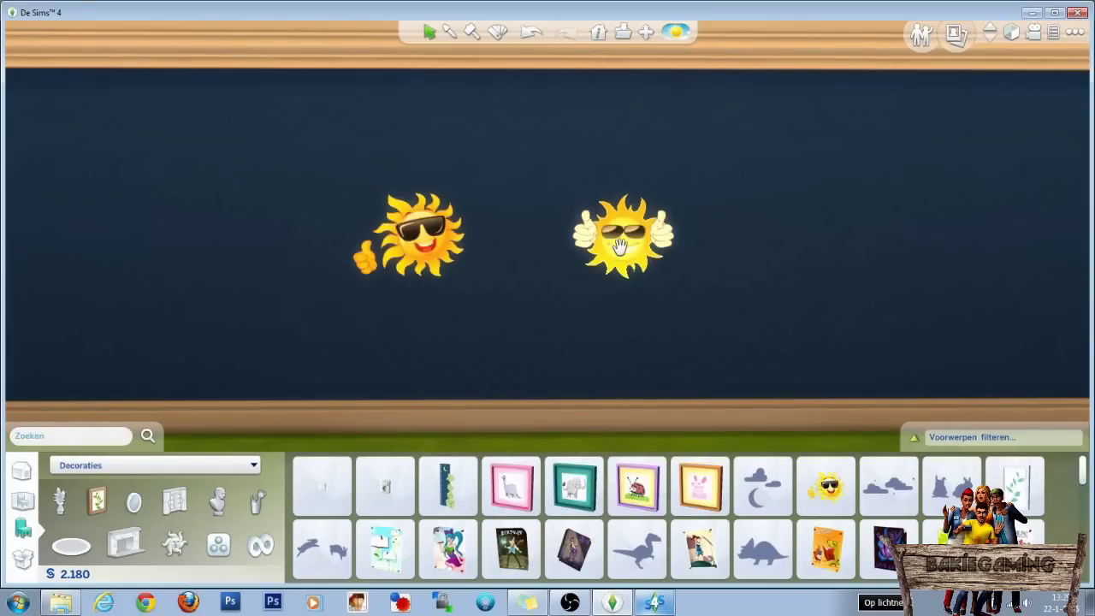
Pick up and re-place the right and left sun stickers, enlarging them with Shift+]
click(619, 246)
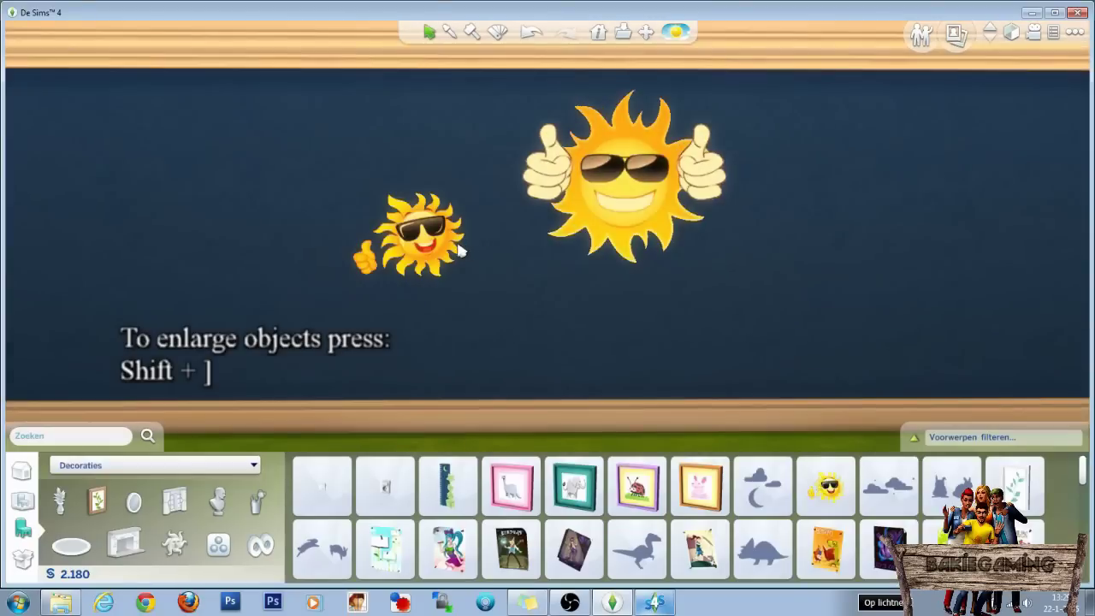
click(432, 246)
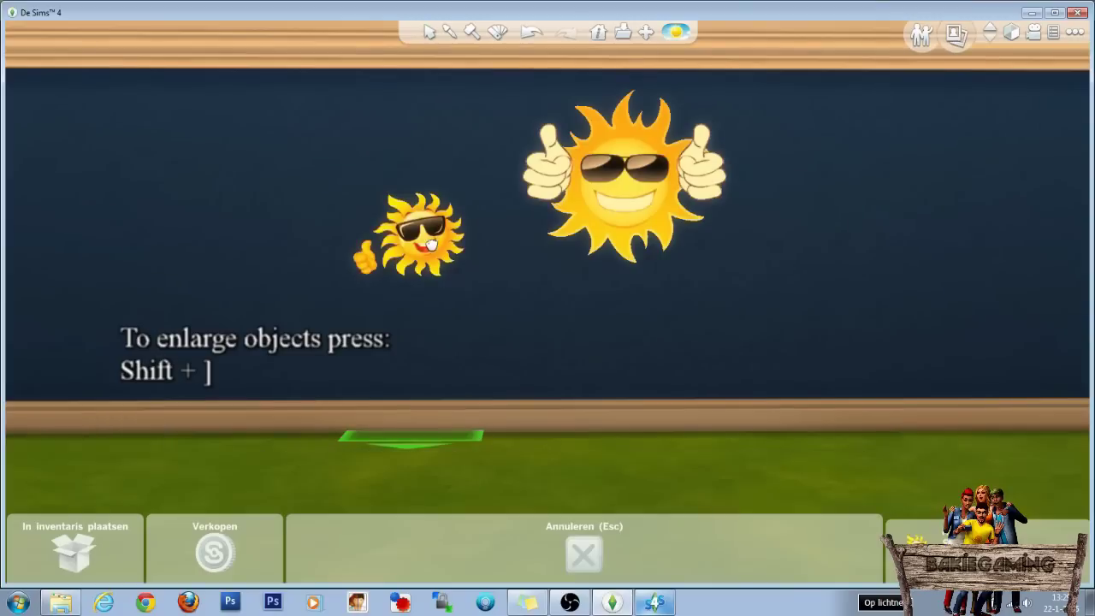
key(shift+bracketright)
key(shift+bracketright)
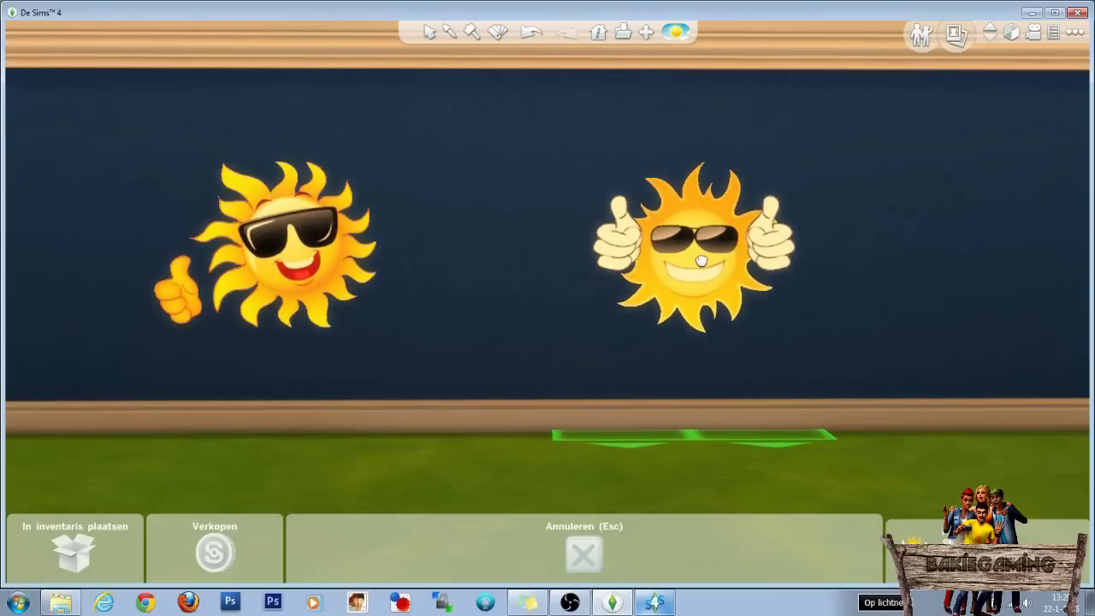